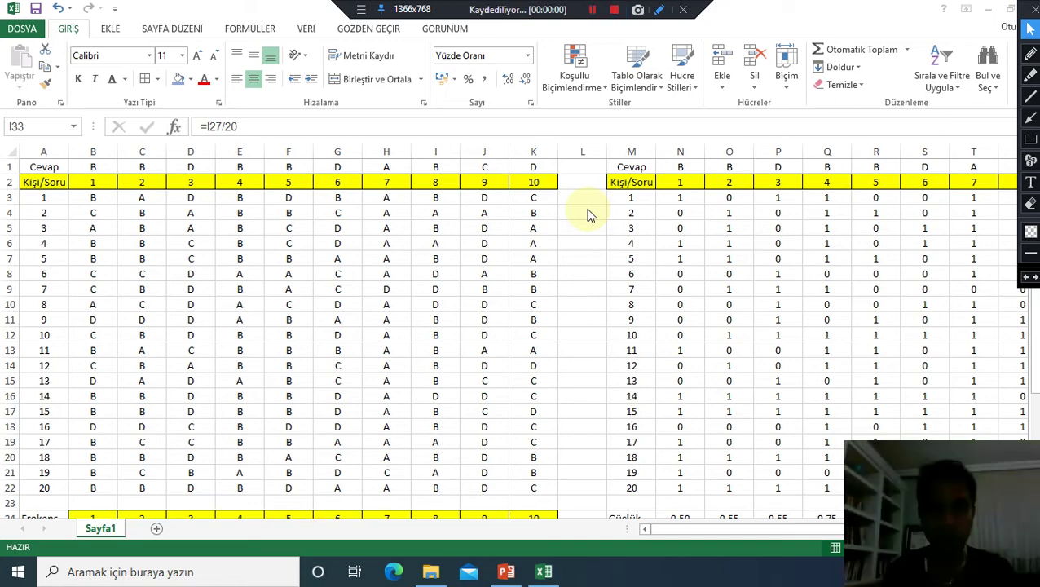
# - Scroll down to the tables and leave the I33 formula unchanged after an accidental edit
pyautogui.scroll(-1, 589, 214)
pyautogui.scroll(1, 589, 214)
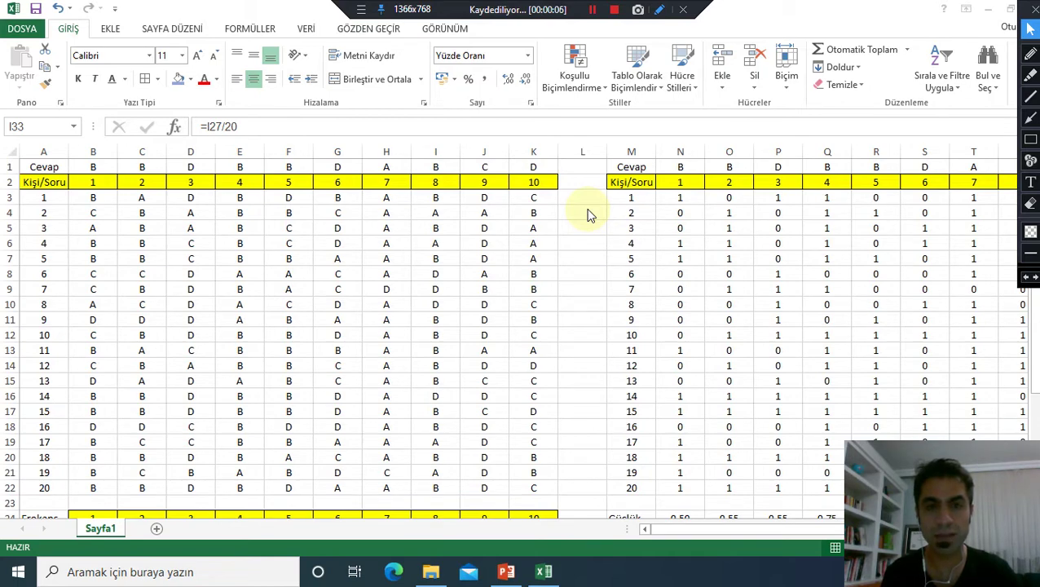
pyautogui.scroll(-2, 589, 215)
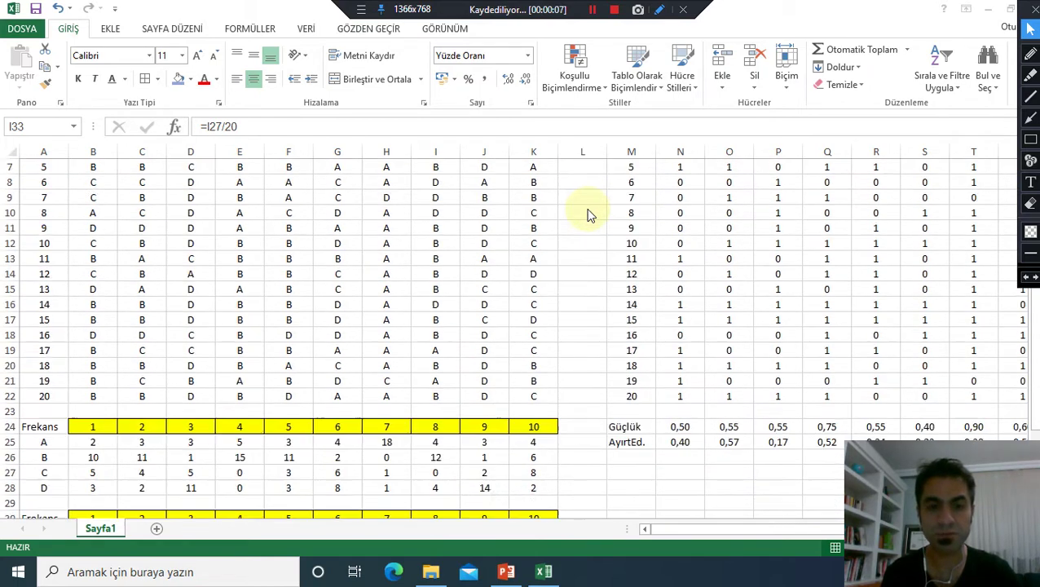
pyautogui.scroll(-1, 589, 215)
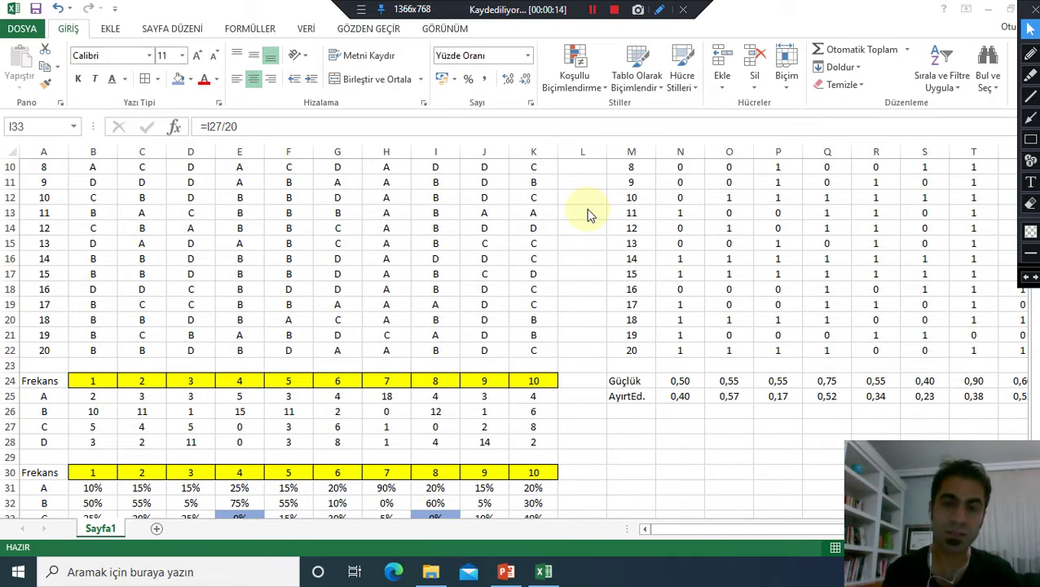
pyautogui.scroll(-1, 589, 215)
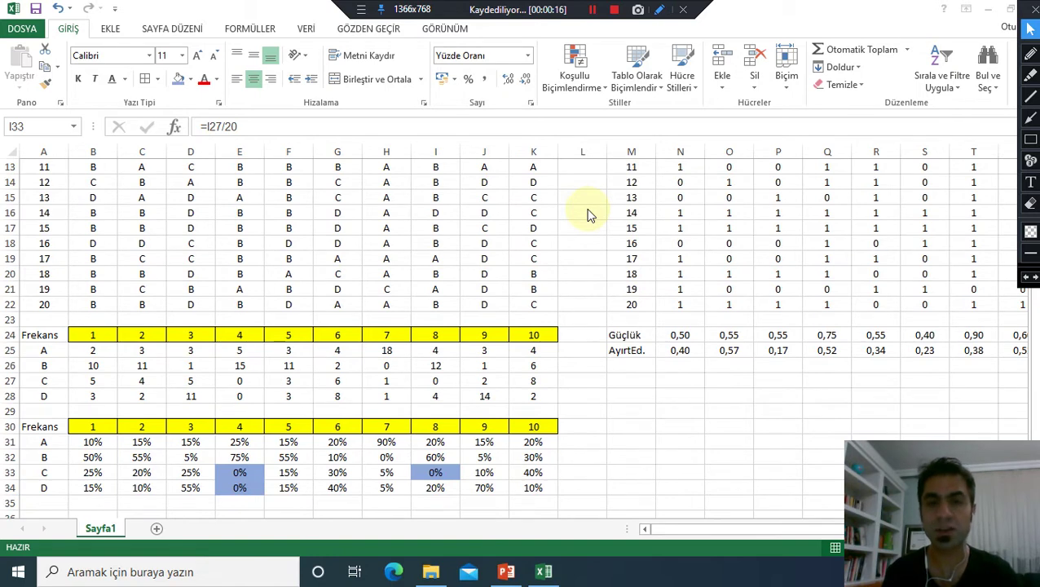
pyautogui.press('F2')
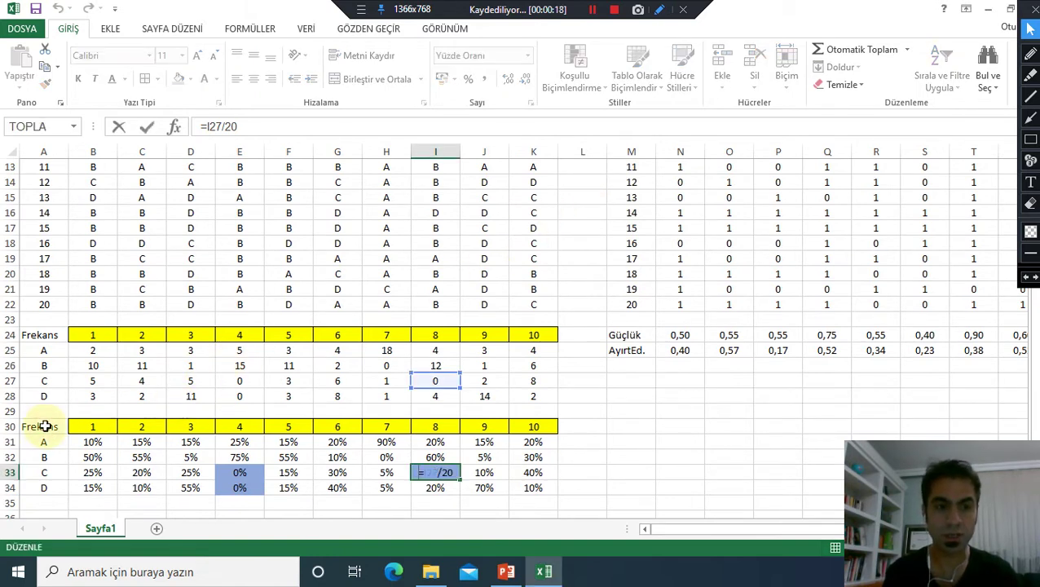
pyautogui.write('=')
pyautogui.click(44, 426)
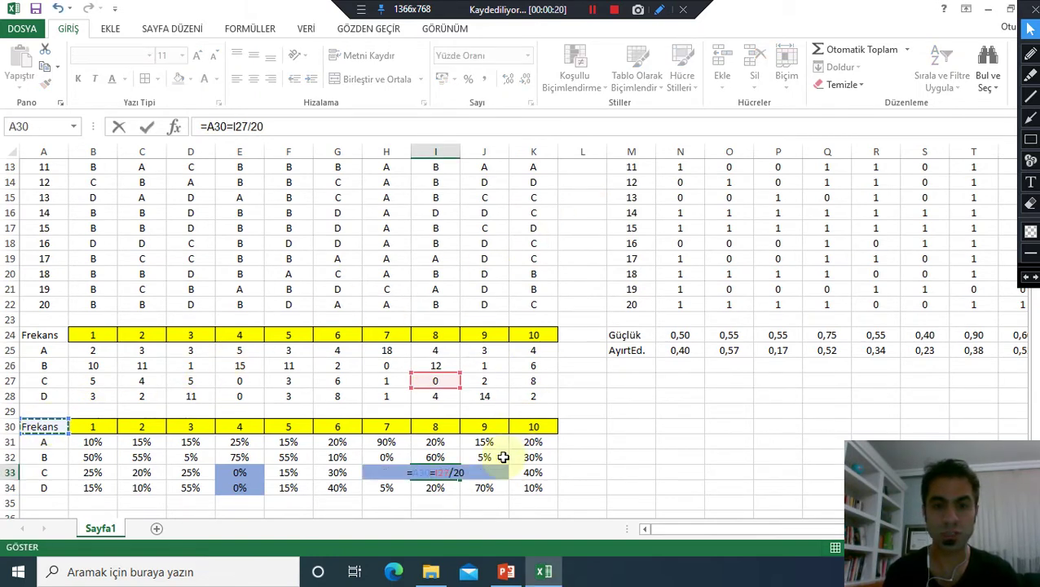
pyautogui.press('BackSpace')
pyautogui.press('BackSpace')
pyautogui.press('BackSpace')
pyautogui.press('BackSpace')
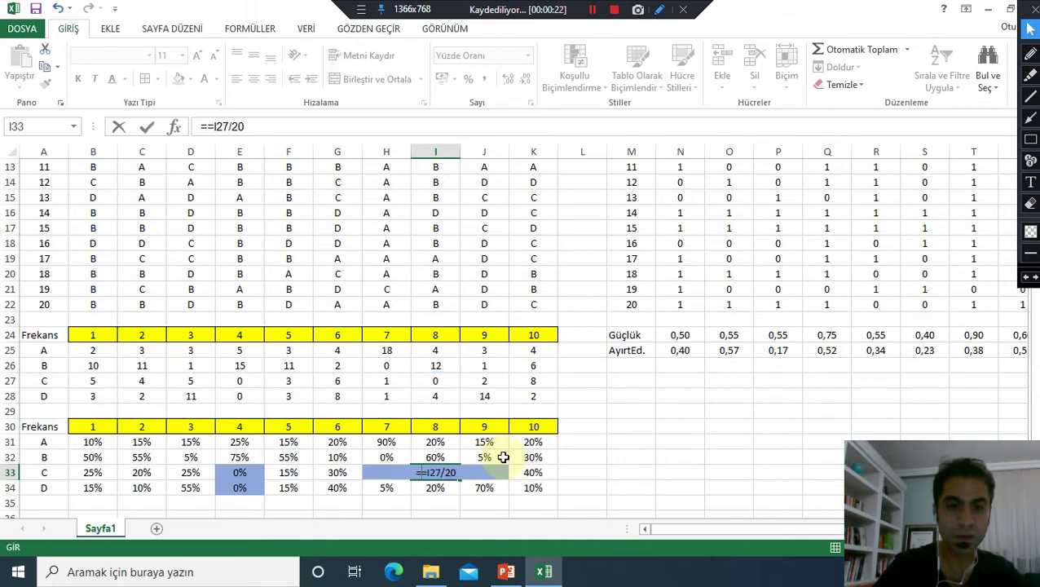
pyautogui.press('Return')
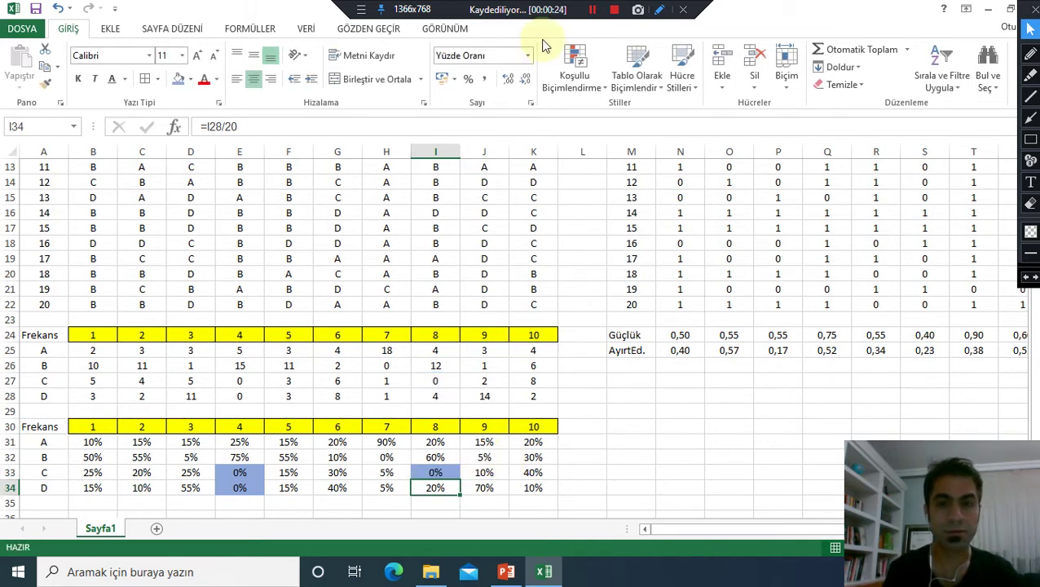
# - Replace the 'Frekans' heading in A30 with 'Yüzde'
pyautogui.click(54, 428)
pyautogui.doubleClick(62, 427)
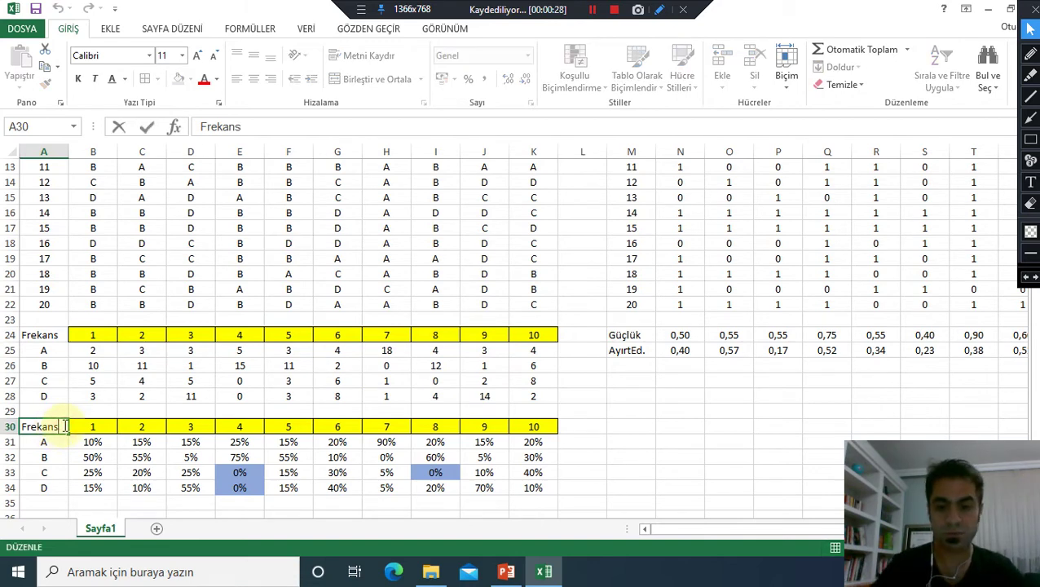
pyautogui.press('BackSpace')
pyautogui.press('BackSpace')
pyautogui.press('BackSpace')
pyautogui.press('BackSpace')
pyautogui.press('BackSpace')
pyautogui.write('üzde')
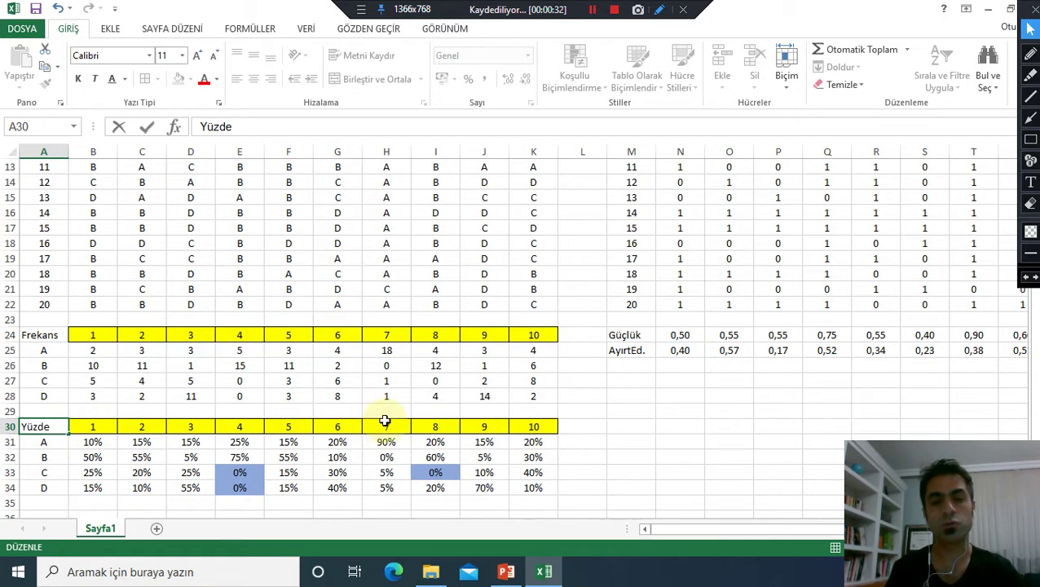
pyautogui.click(586, 401)
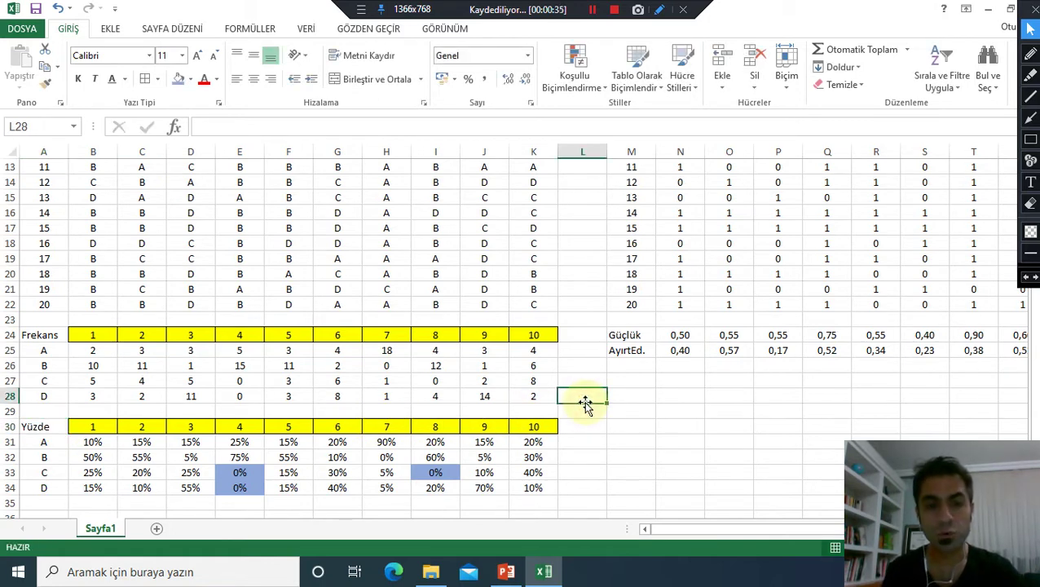
# - Insert a new worksheet named 'Soru 1', then go back to Sayfa1
pyautogui.click(157, 531)
pyautogui.doubleClick(159, 528)
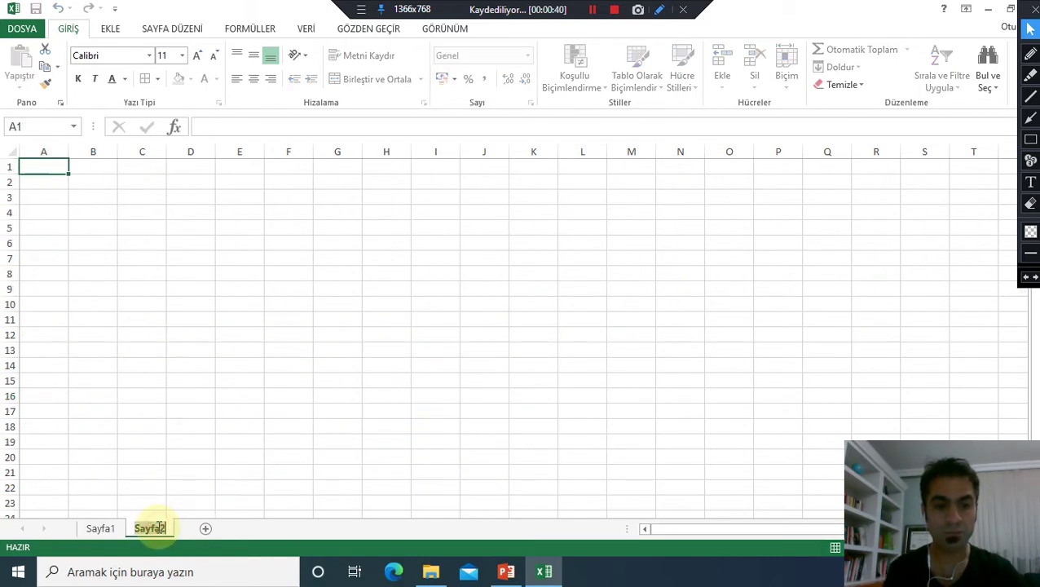
pyautogui.write('Soru 1')
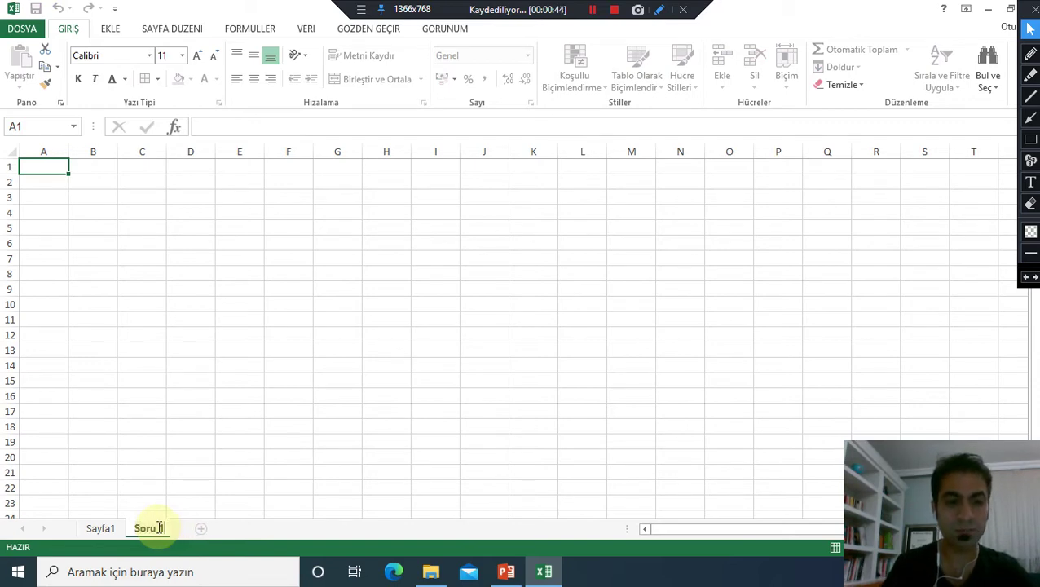
pyautogui.click(193, 439)
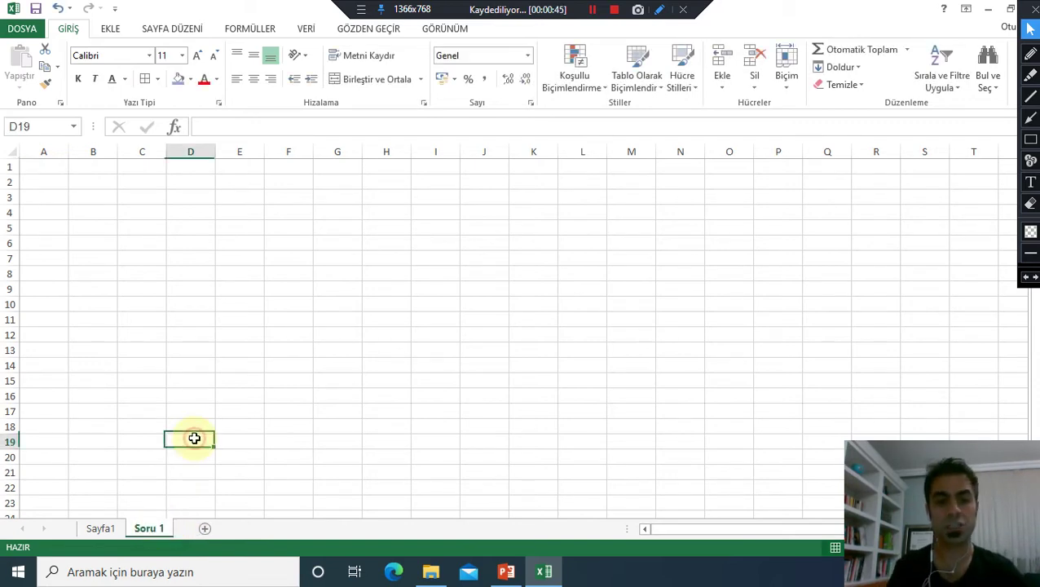
pyautogui.click(113, 532)
pyautogui.scroll(3, 151, 383)
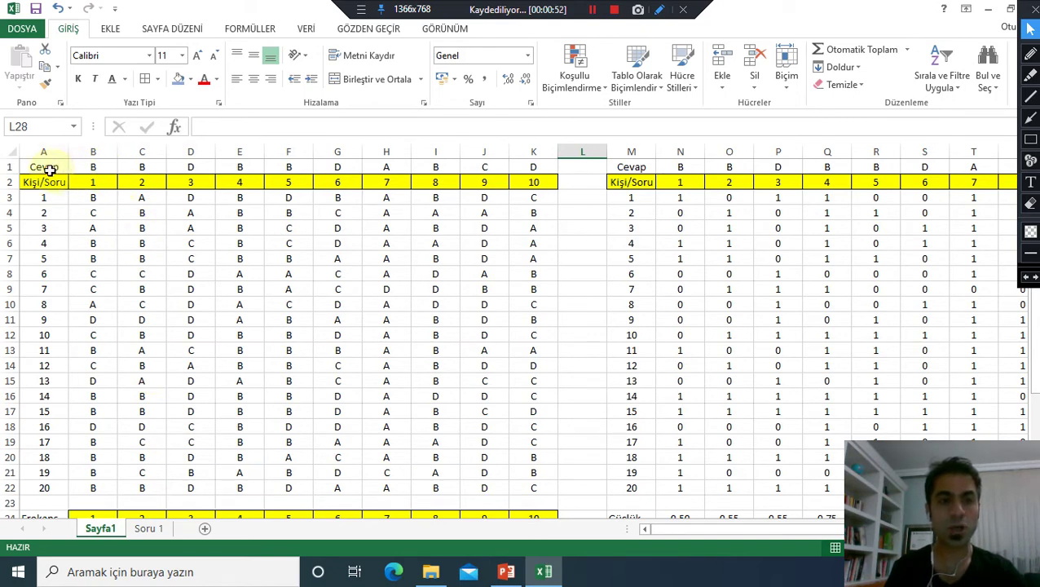
# - Copy Sayfa1's B1:B22 answer column and paste it at A1 of Soru 1
pyautogui.moveTo(93, 167)
pyautogui.mouseDown()
pyautogui.moveTo(83, 481)
pyautogui.moveTo(86, 463)
pyautogui.mouseUp()
pyautogui.rightClick(86, 462)
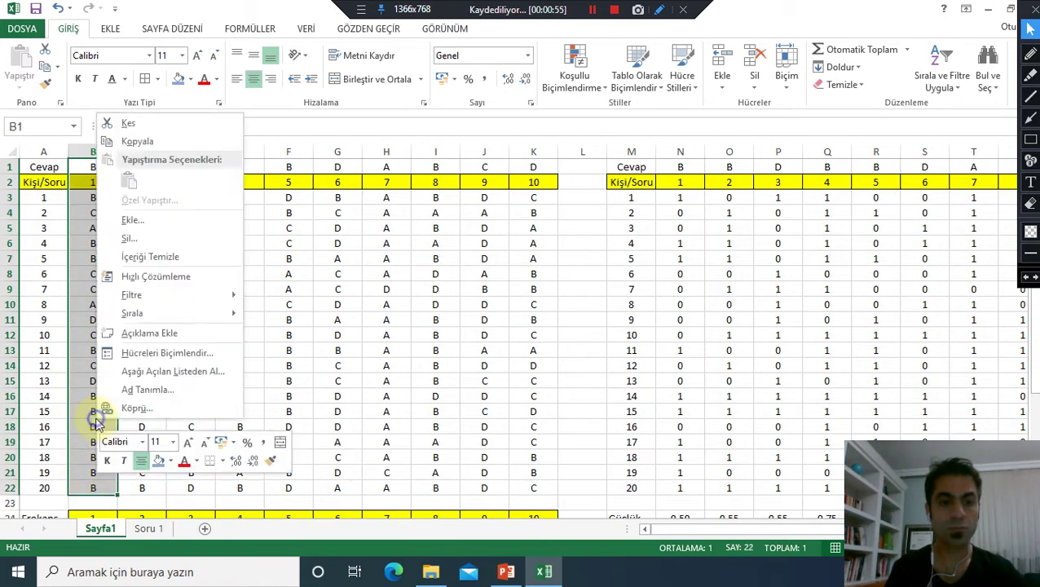
pyautogui.click(137, 141)
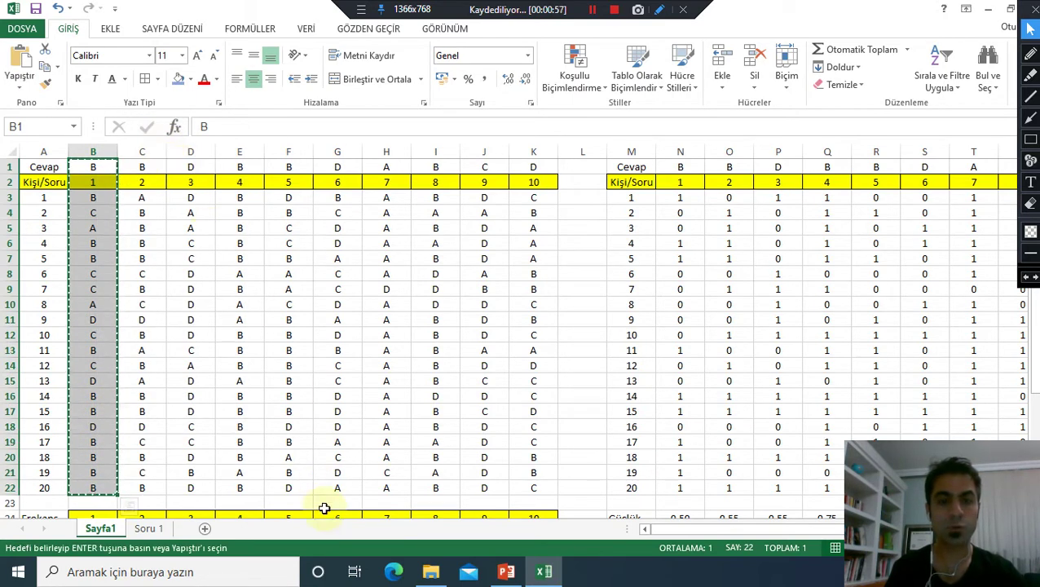
pyautogui.click(149, 528)
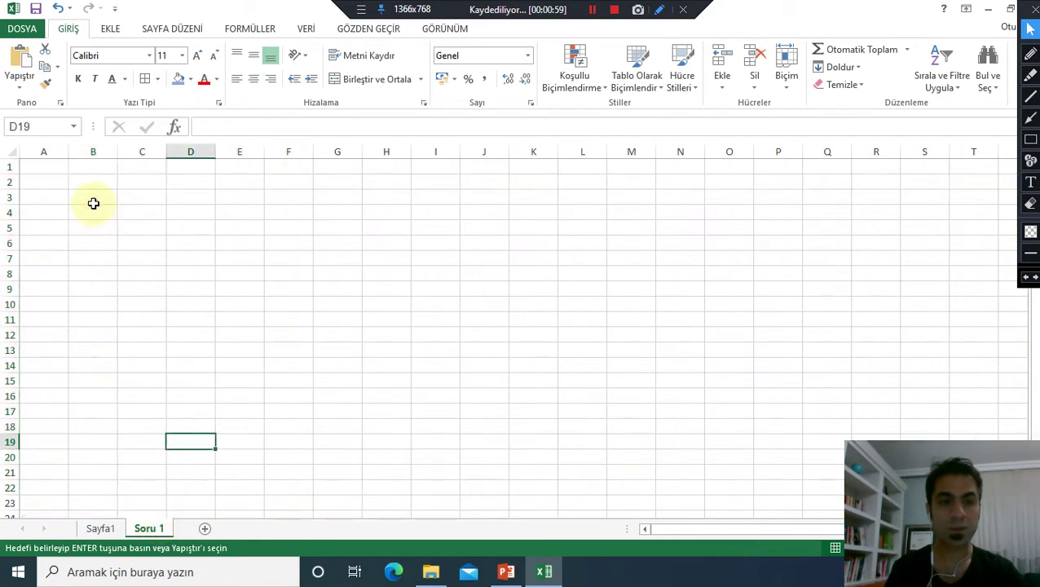
pyautogui.click(46, 166)
pyautogui.hotkey('ctrl', 'v')
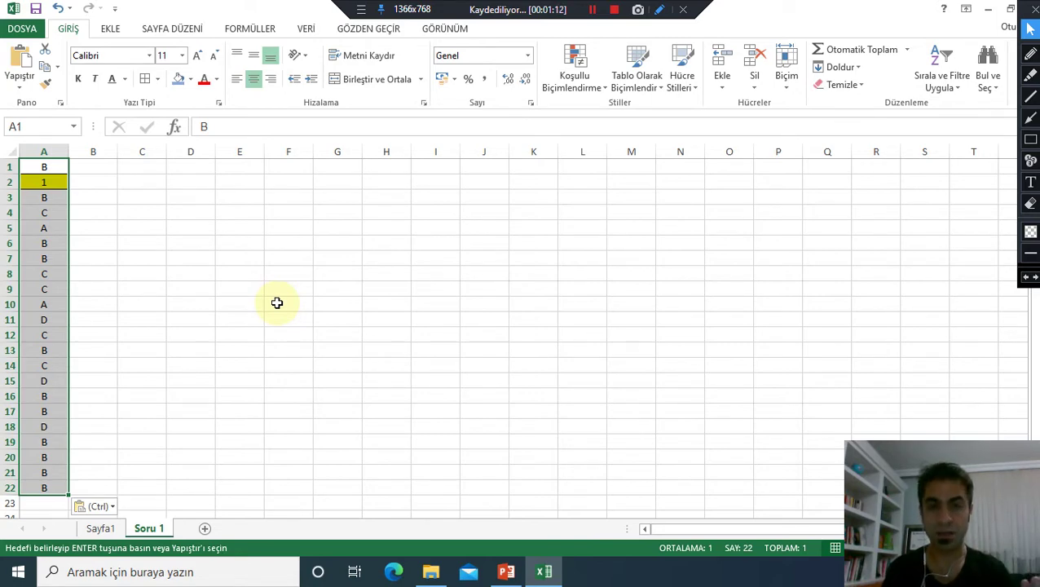
# - Copy the answer column A1:A22 into columns B, C and D
pyautogui.click(86, 199)
pyautogui.moveTo(44, 167); pyautogui.dragTo(49, 487)
pyautogui.rightClick(46, 440)
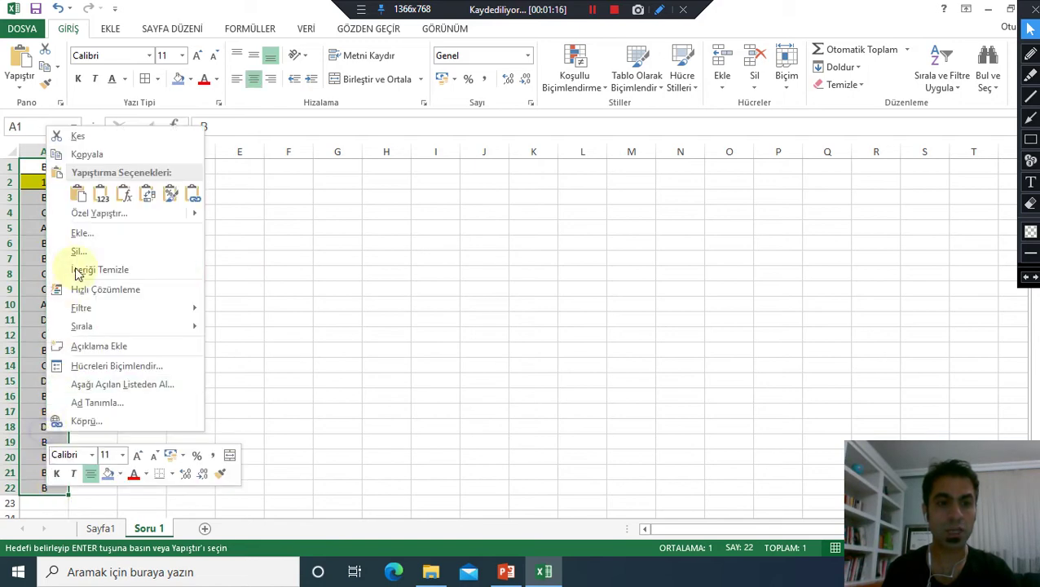
pyautogui.click(99, 157)
pyautogui.click(99, 161)
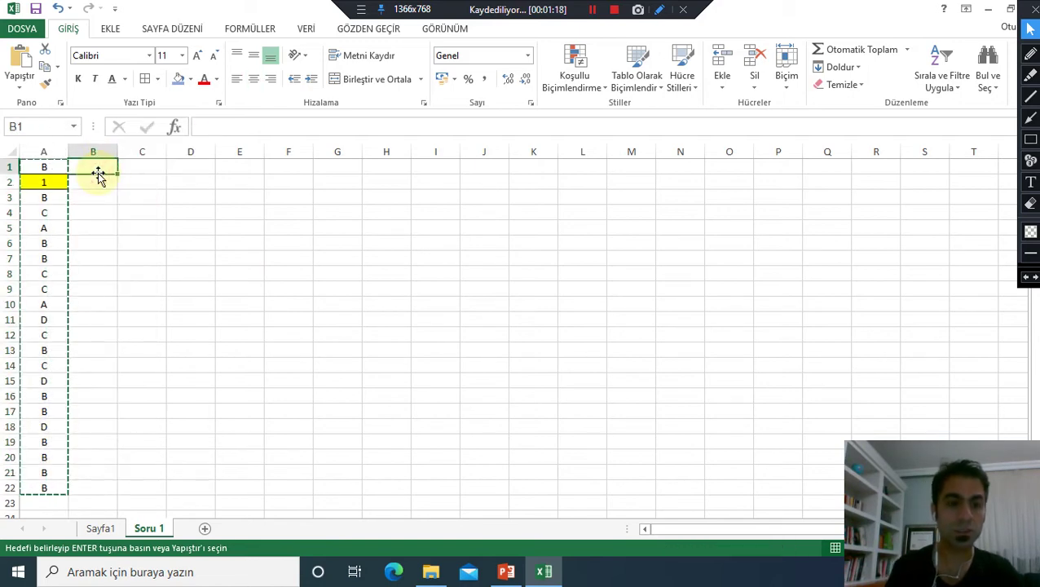
pyautogui.hotkey('ctrl', 'v')
pyautogui.press('Right')
pyautogui.hotkey('ctrl', 'v')
pyautogui.press('Right')
pyautogui.hotkey('ctrl', 'v')
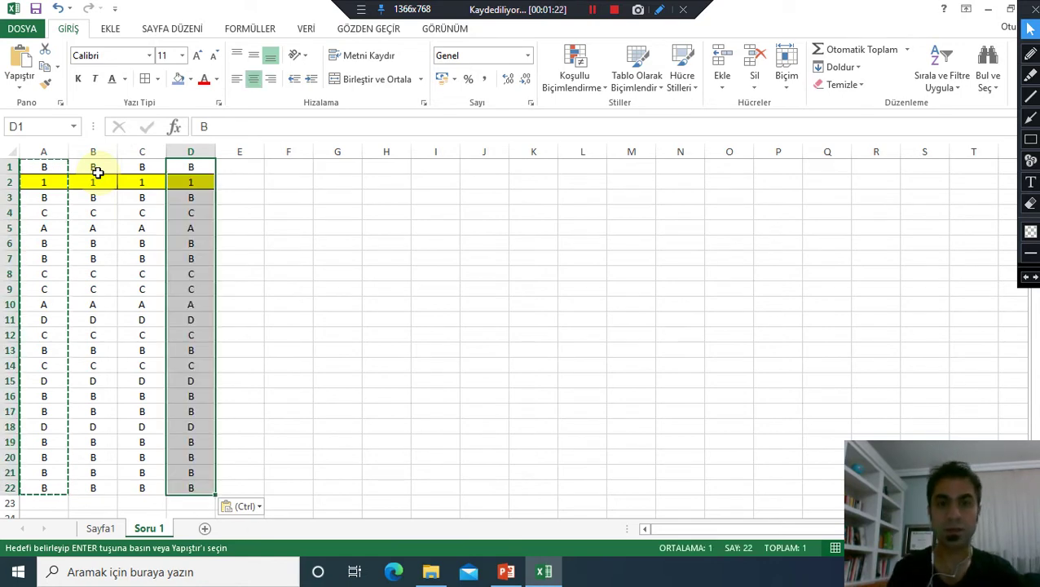
# - Label row 1 cells A1:D1 as A, B, C and D
pyautogui.click(283, 212)
pyautogui.click(47, 163)
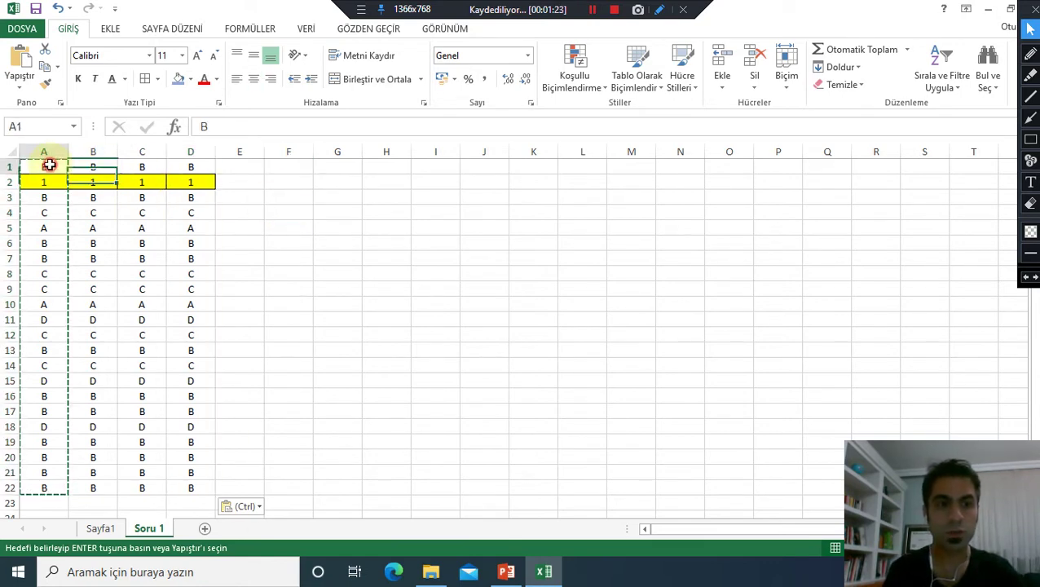
pyautogui.click(325, 211)
pyautogui.click(47, 166)
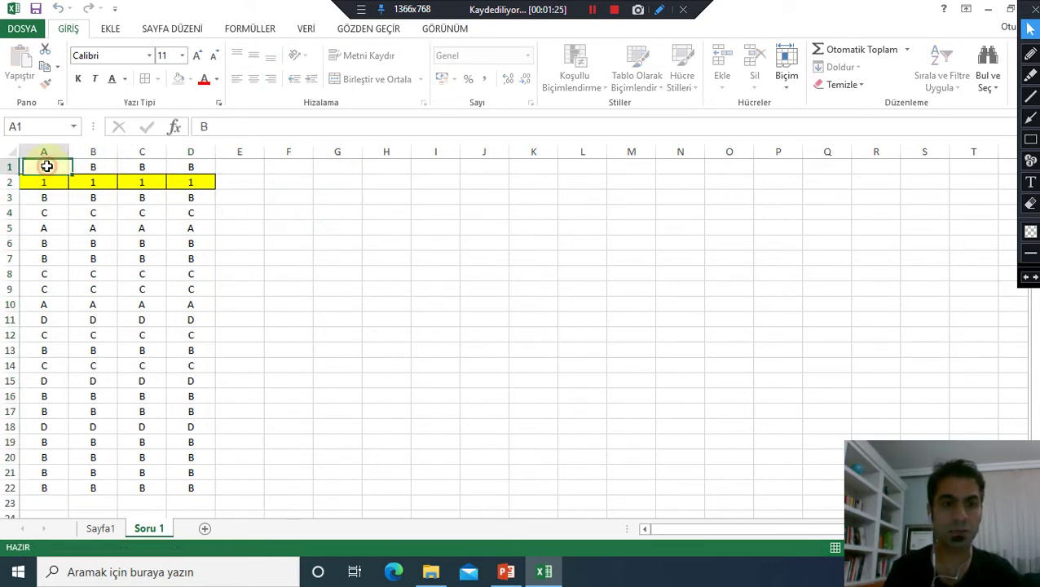
pyautogui.write('A')
pyautogui.press('Tab')
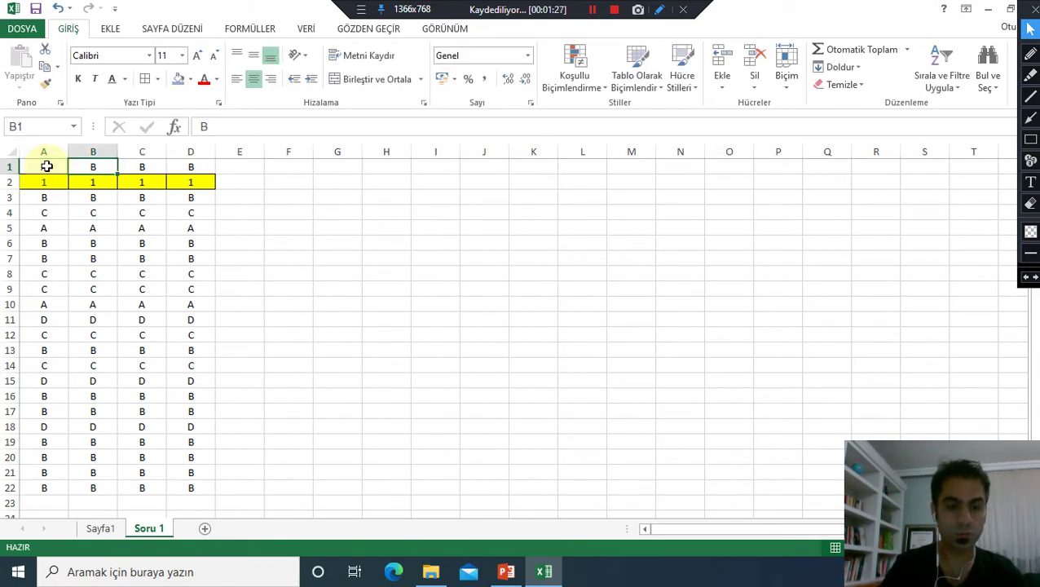
pyautogui.press('Tab')
pyautogui.write('C')
pyautogui.press('Tab')
pyautogui.write('D')
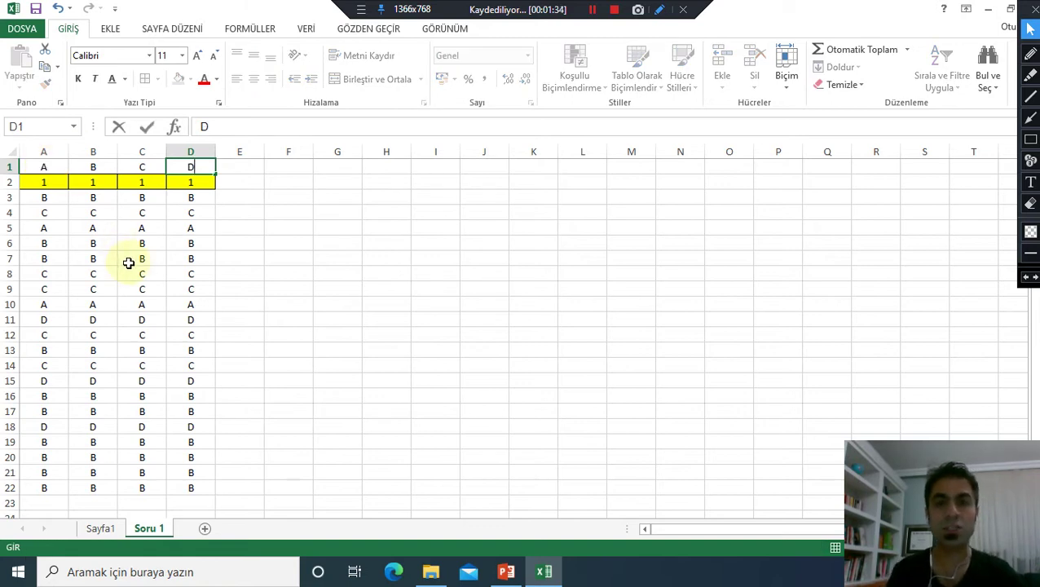
# - Review Sayfa1's A1:K22 answer table and scored block, then select A1:D22 on Soru 1
pyautogui.click(99, 529)
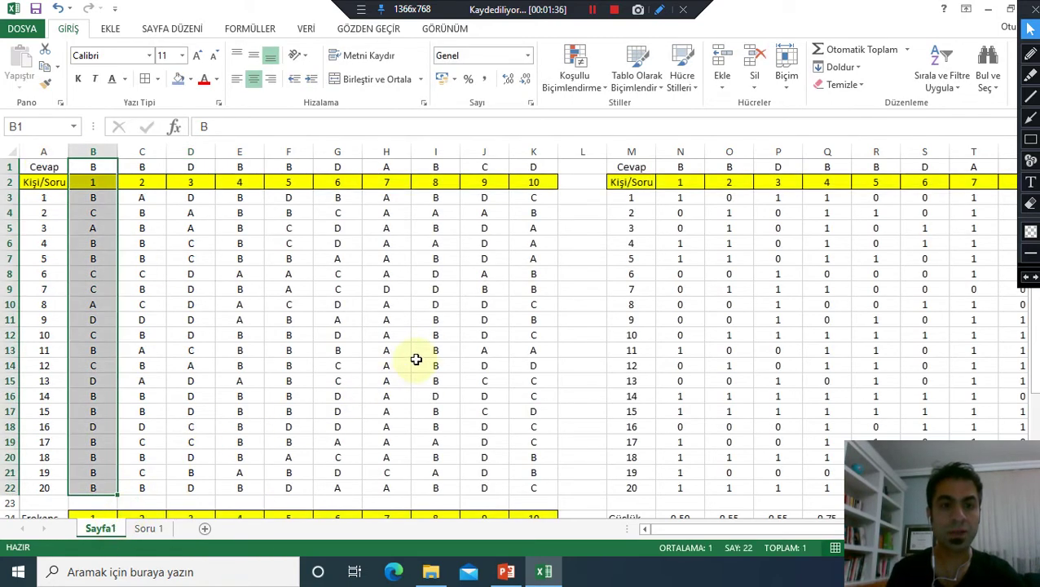
pyautogui.click(571, 271)
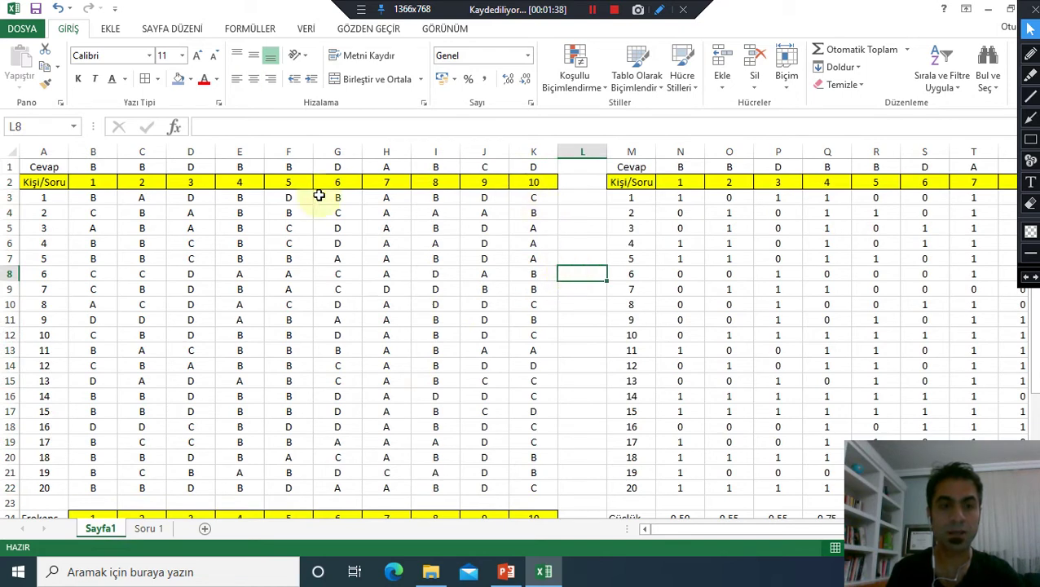
pyautogui.moveTo(44, 166); pyautogui.dragTo(525, 488)
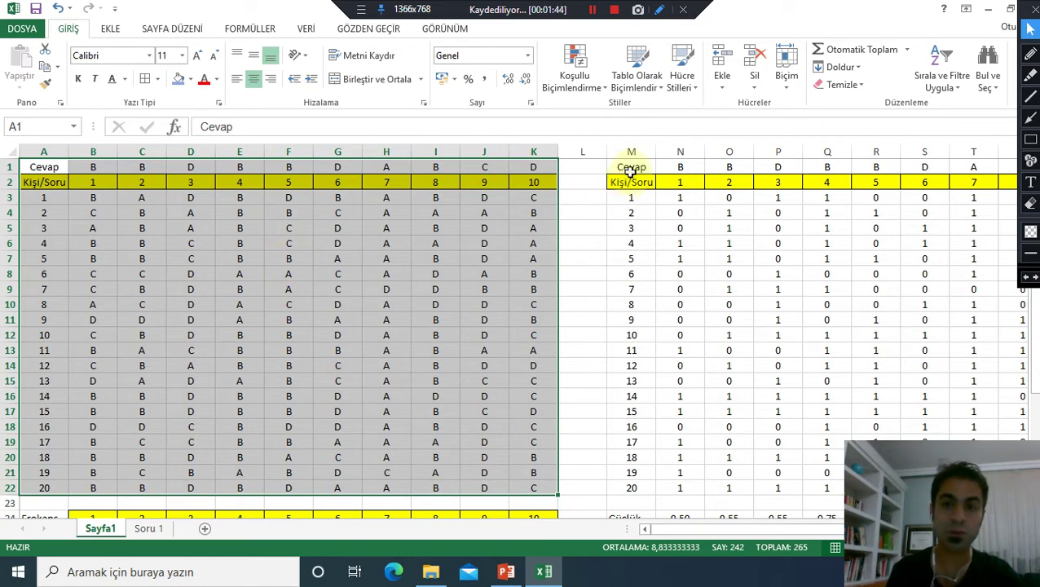
pyautogui.moveTo(648, 167)
pyautogui.mouseDown()
pyautogui.moveTo(768, 421)
pyautogui.moveTo(876, 473)
pyautogui.mouseUp()
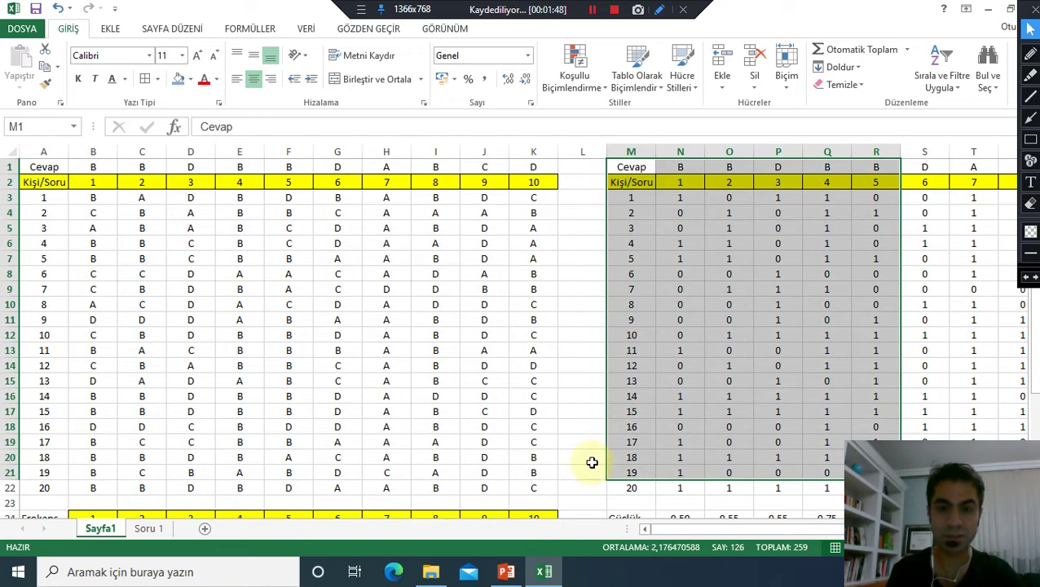
pyautogui.click(148, 530)
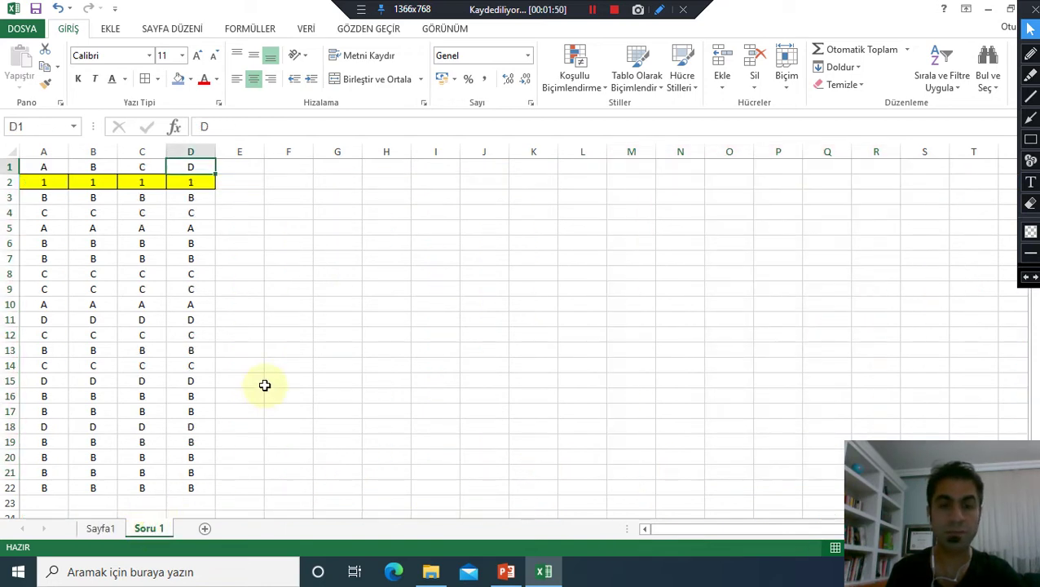
pyautogui.moveTo(44, 166)
pyautogui.mouseDown()
pyautogui.moveTo(201, 396)
pyautogui.moveTo(198, 488)
pyautogui.mouseUp()
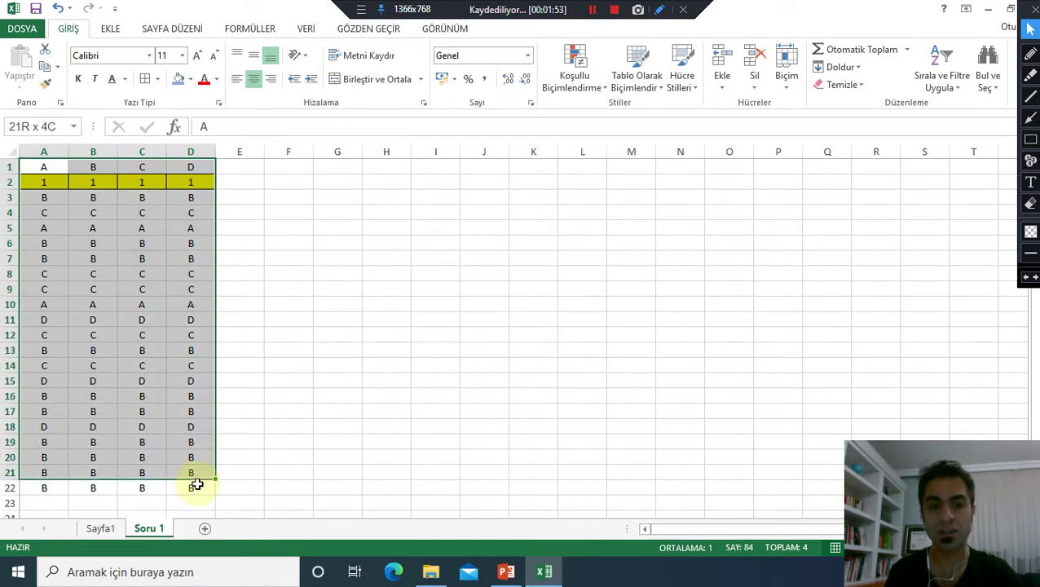
# - Paste a copy of A1:D22 at F1, then clear F3:I22
pyautogui.rightClick(155, 232)
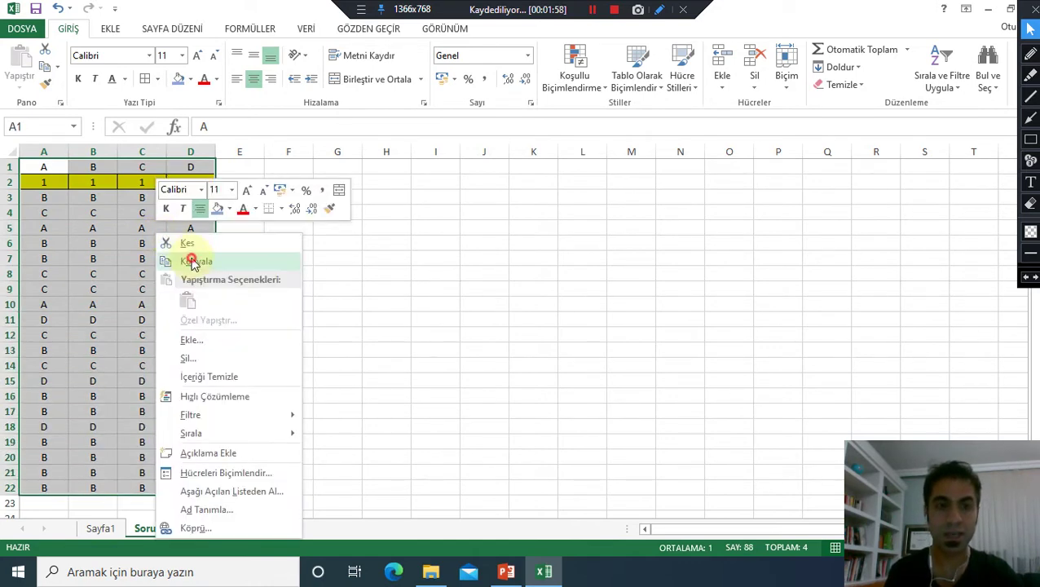
pyautogui.click(190, 259)
pyautogui.click(303, 169)
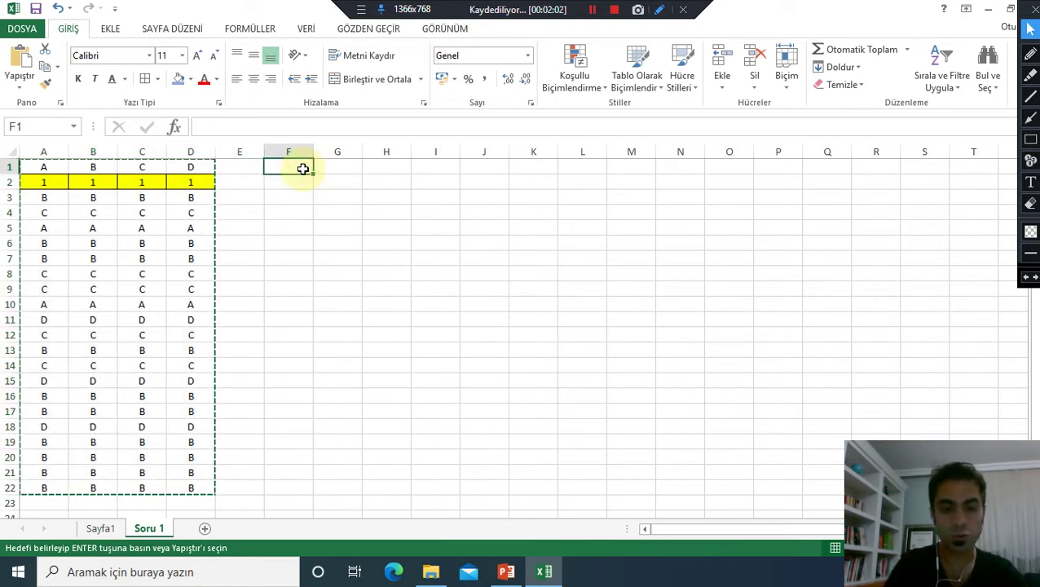
pyautogui.hotkey('ctrl', 'v')
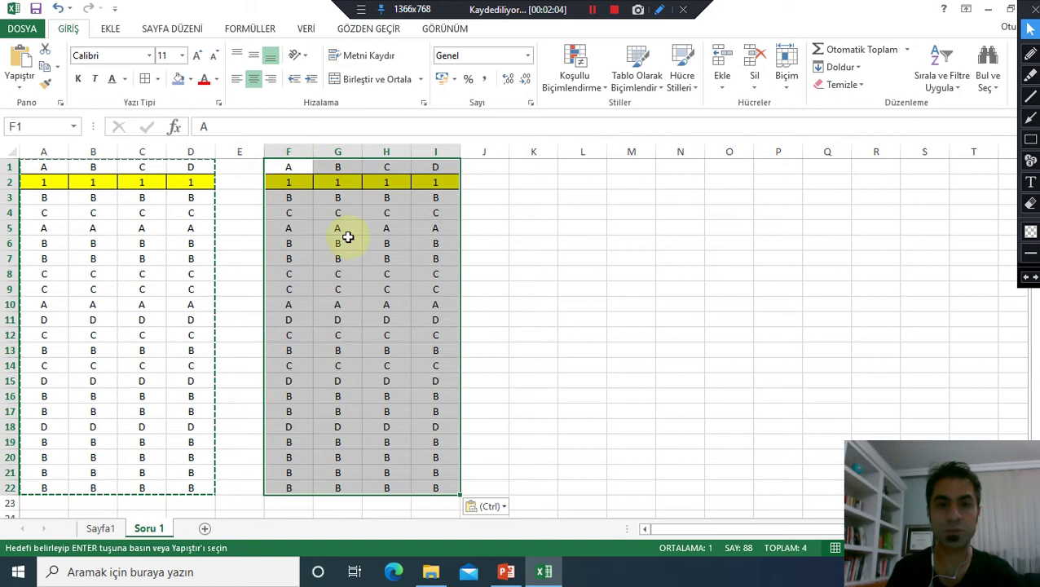
pyautogui.click(337, 257)
pyautogui.moveTo(291, 202); pyautogui.dragTo(433, 487)
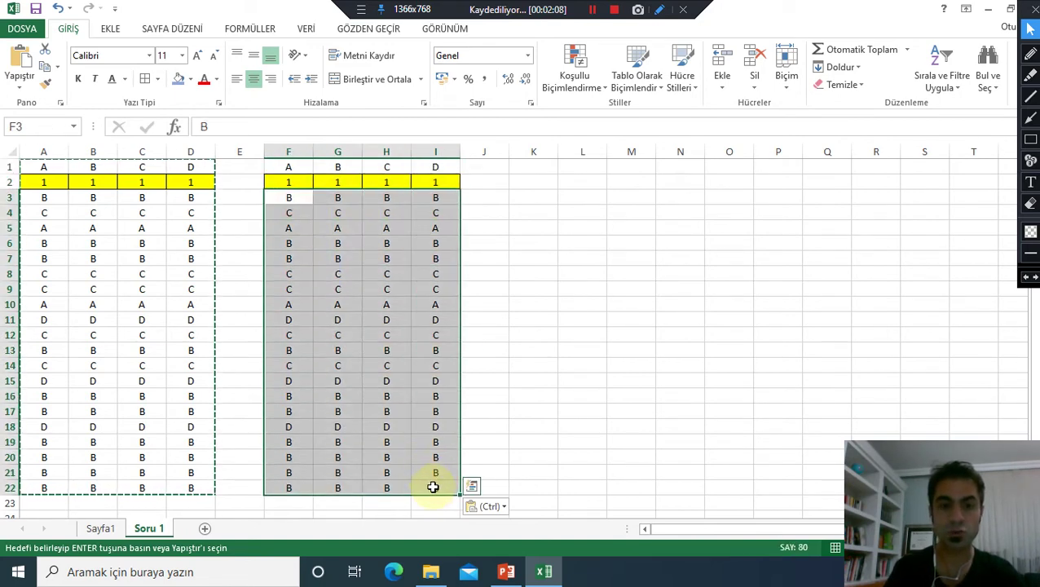
pyautogui.press('Delete')
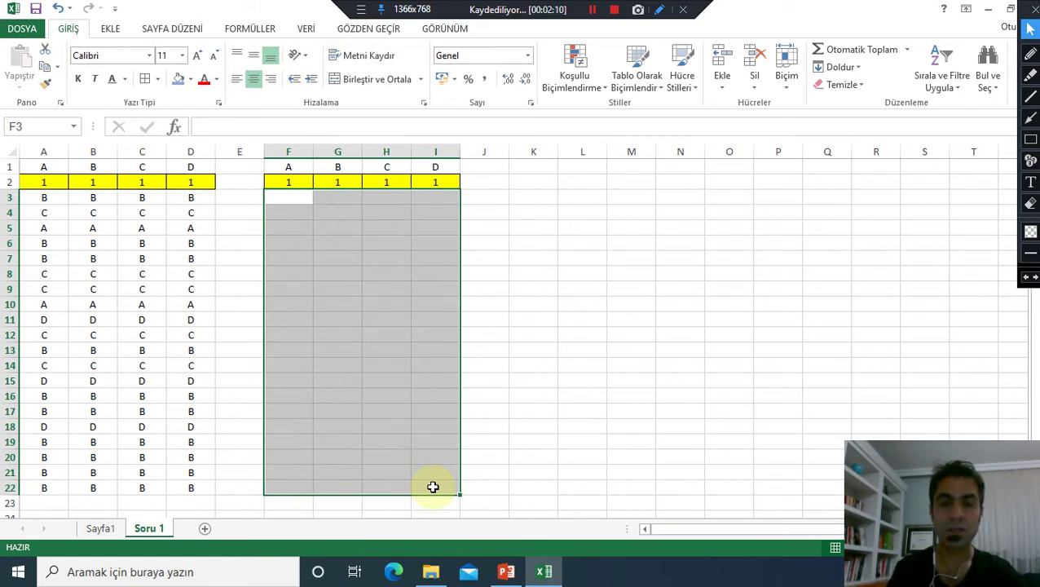
pyautogui.doubleClick(294, 200)
# - Enter =EĞER(A3=A1;1;0) in F3, scoring answer A3 against option letter A1
pyautogui.write('=')
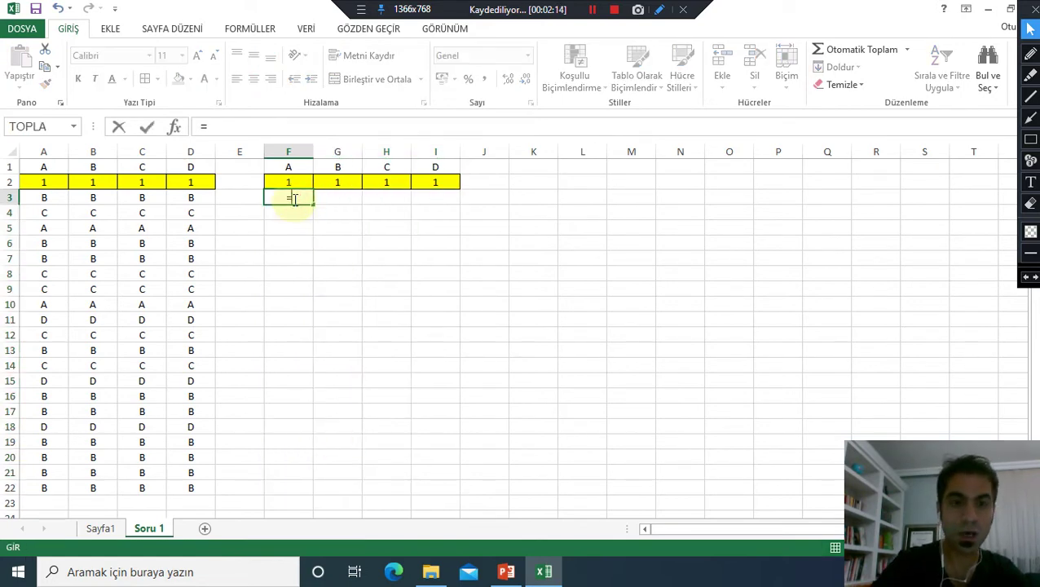
pyautogui.write('eğe')
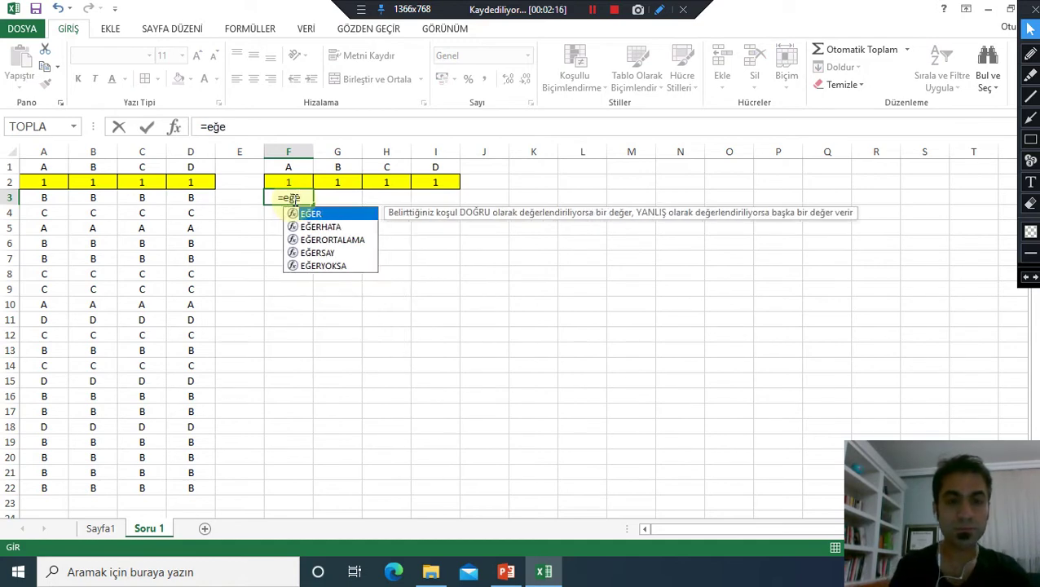
pyautogui.doubleClick(306, 216)
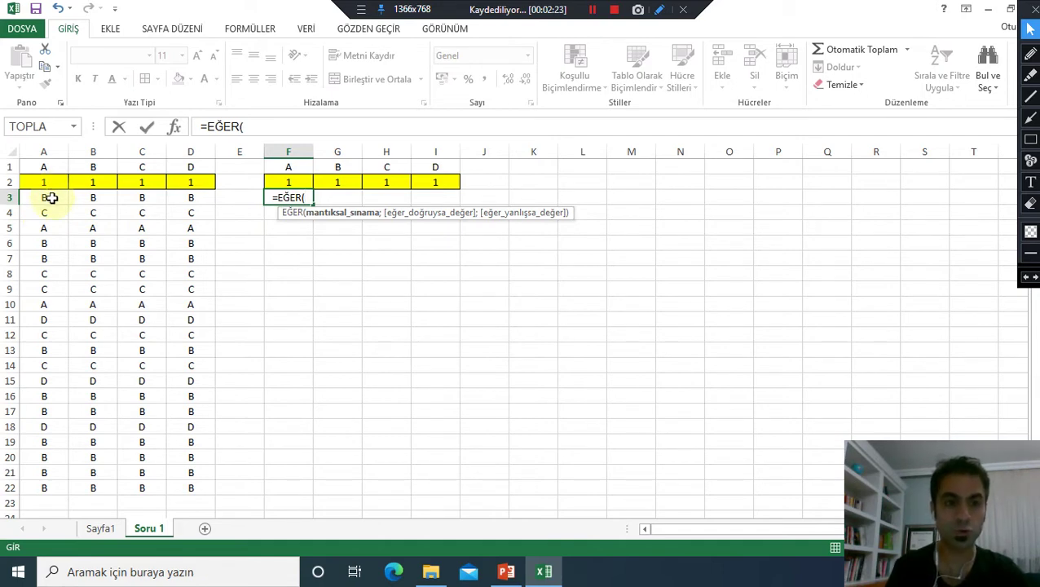
pyautogui.click(52, 198)
pyautogui.write('=')
pyautogui.click(44, 168)
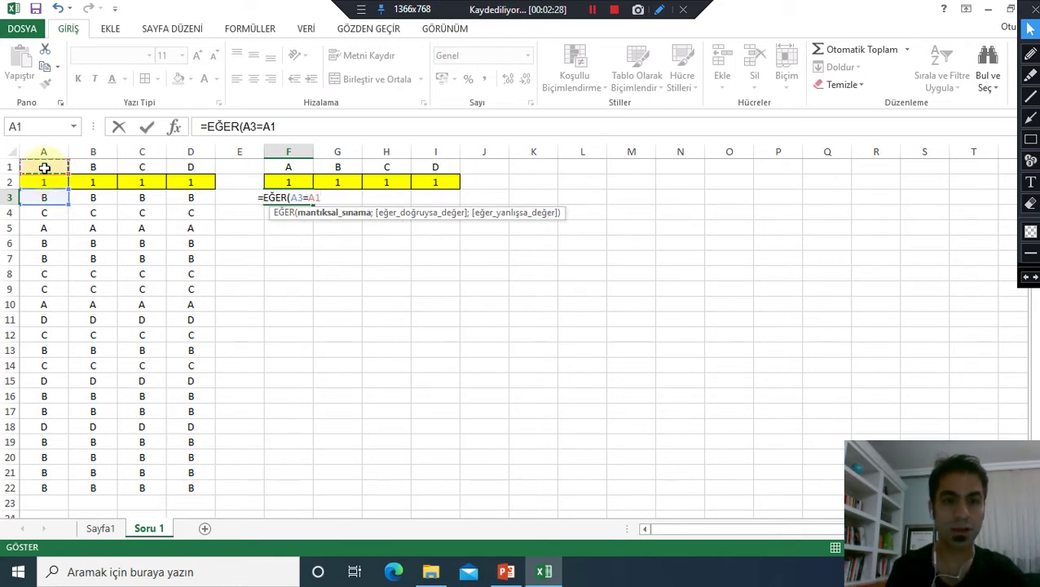
pyautogui.write(';')
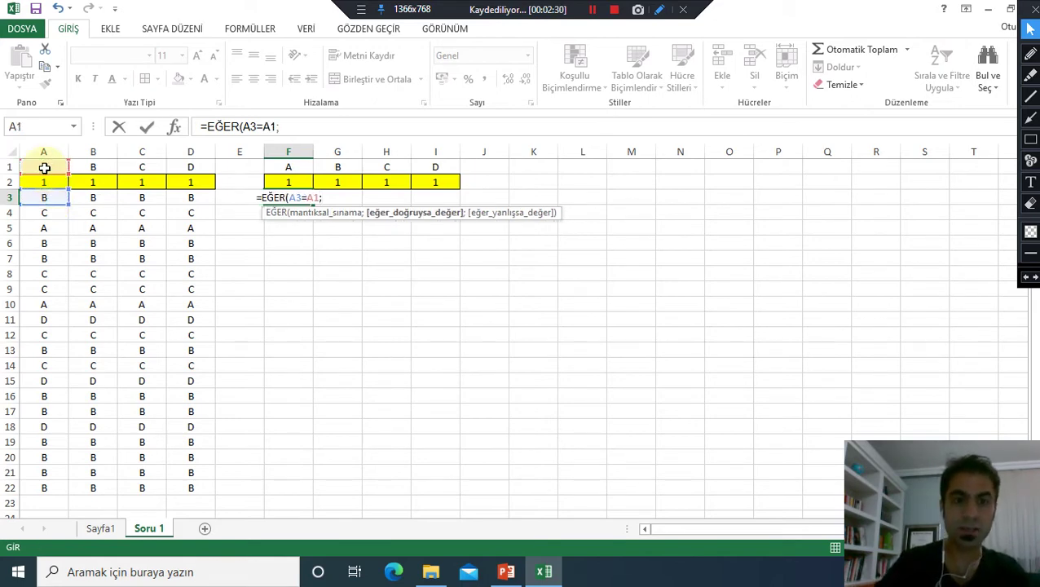
pyautogui.write('1;0)')
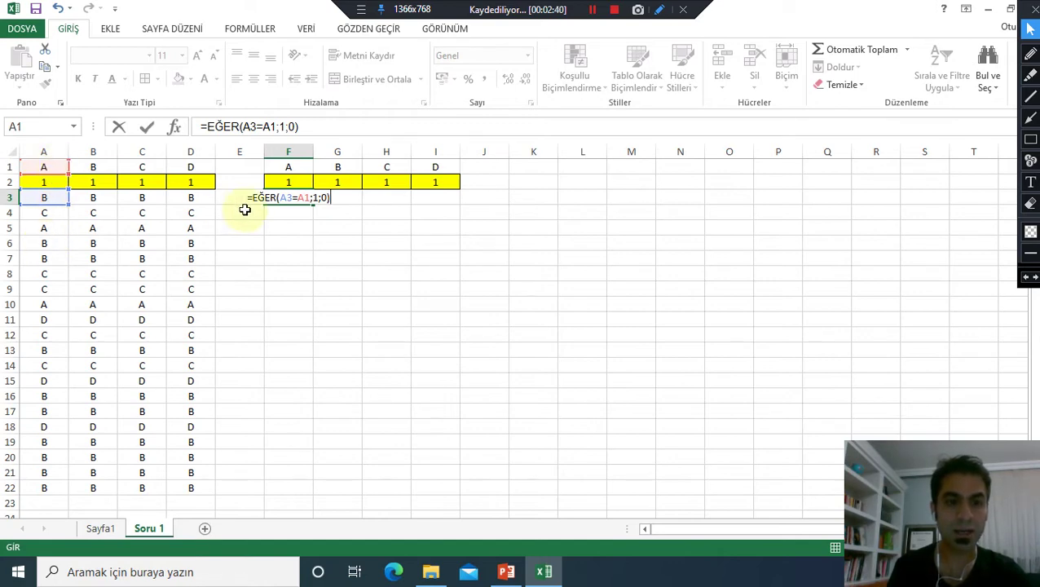
pyautogui.click(304, 198)
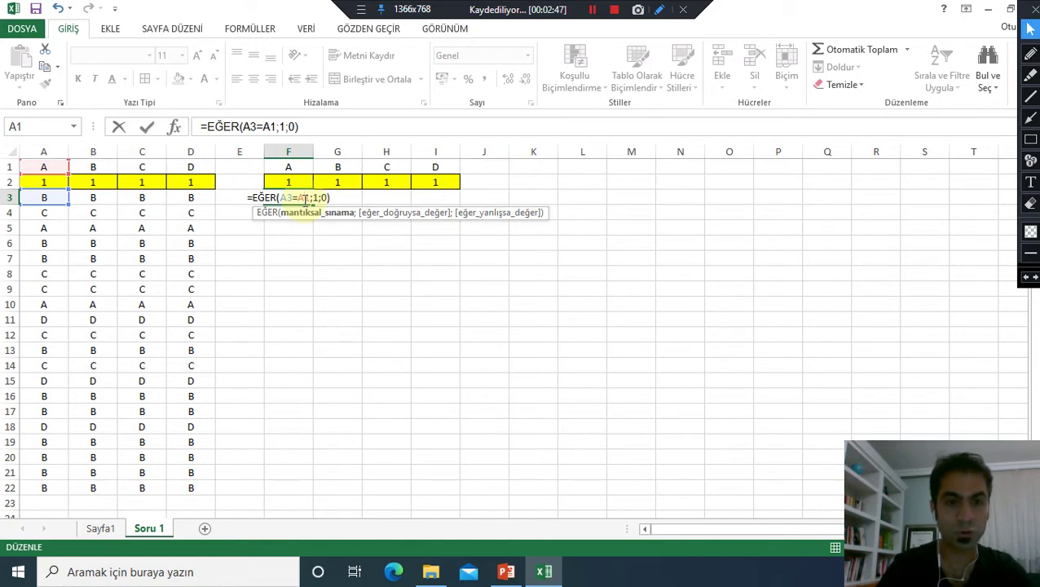
pyautogui.write('$')
pyautogui.press('Return')
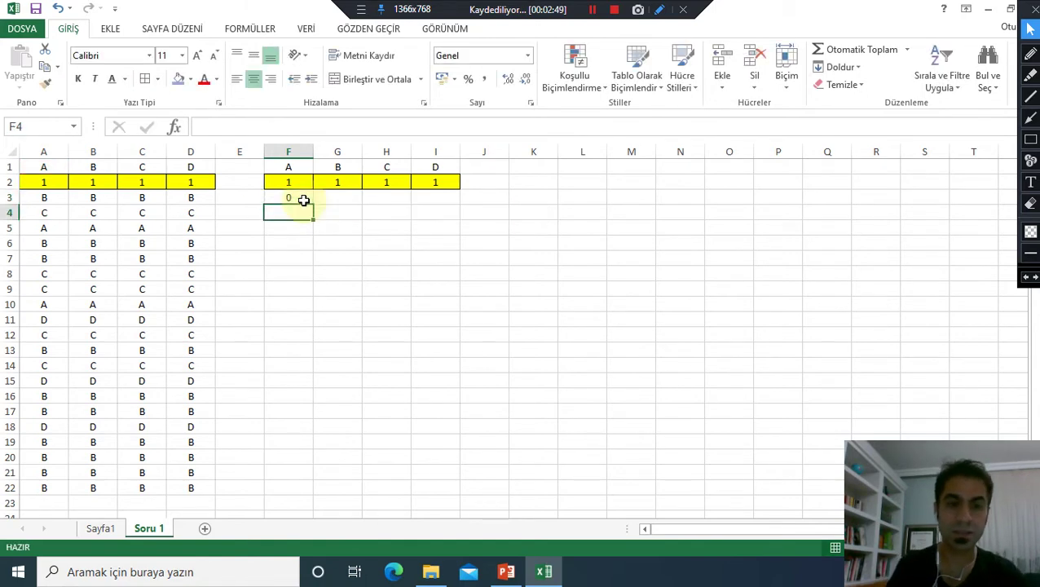
pyautogui.click(1031, 118)
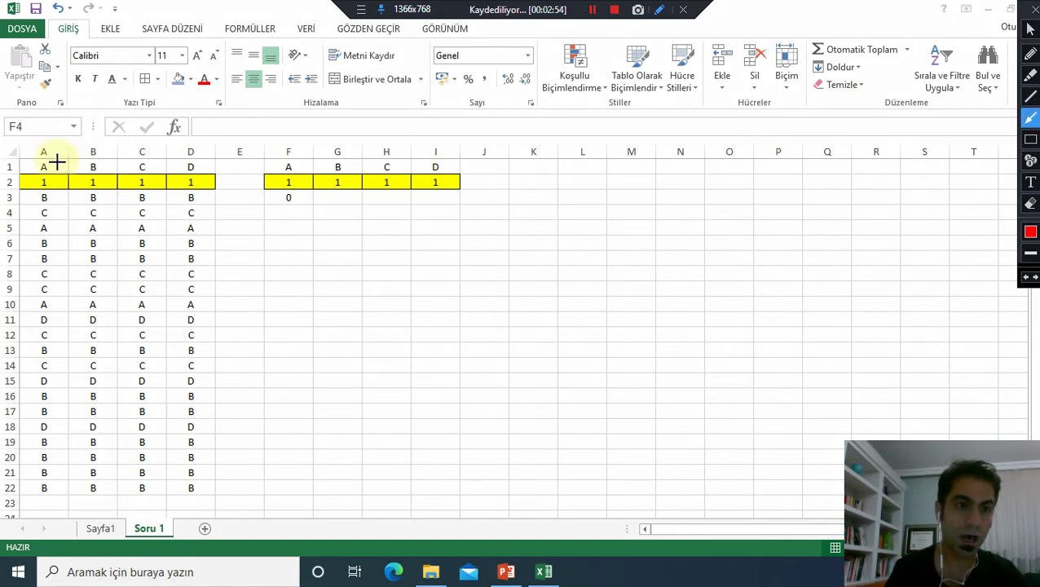
pyautogui.moveTo(57, 166); pyautogui.dragTo(57, 218)
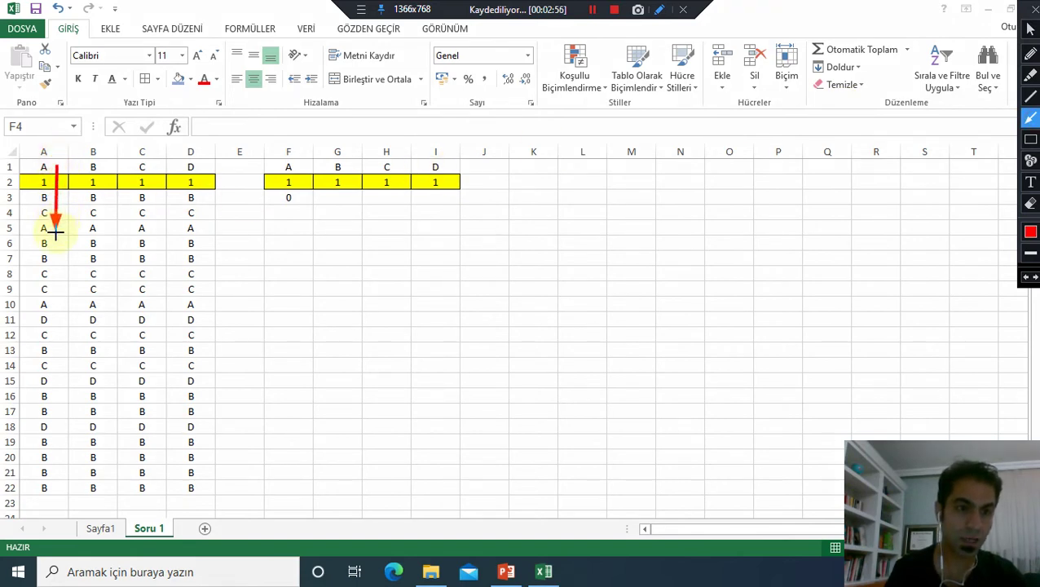
# - Fill the F3 scoring formula down to F22 and check the copies in F5 and F10
pyautogui.moveTo(27, 182); pyautogui.dragTo(31, 300)
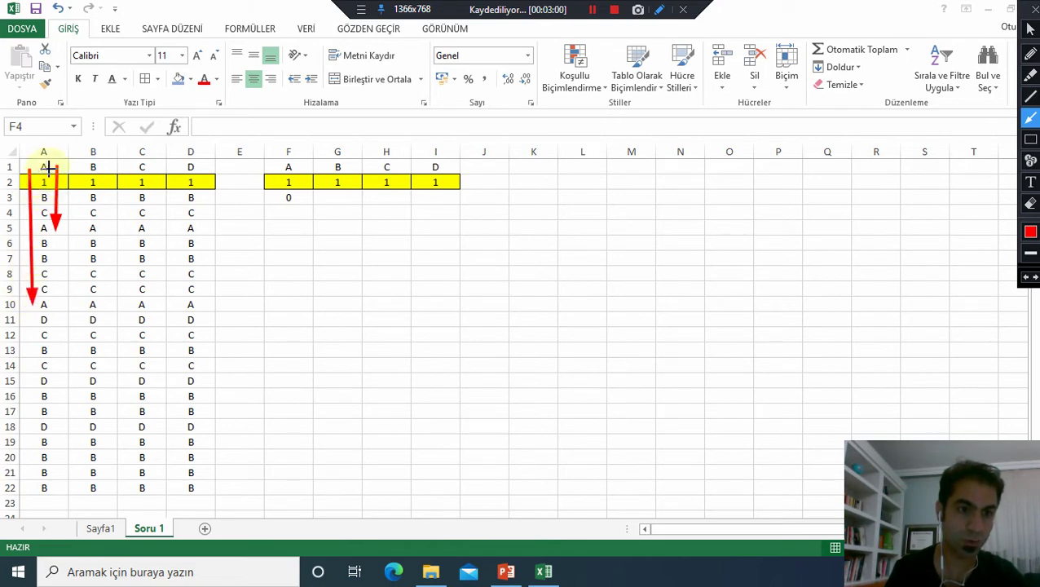
pyautogui.moveTo(49, 167); pyautogui.dragTo(49, 371)
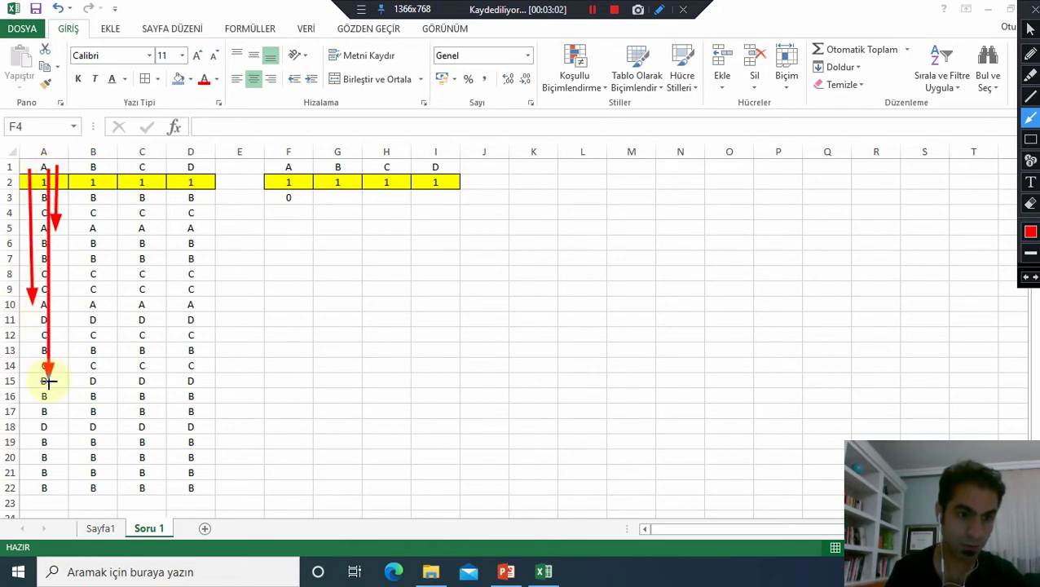
pyautogui.hotkey('ctrl', 'z')
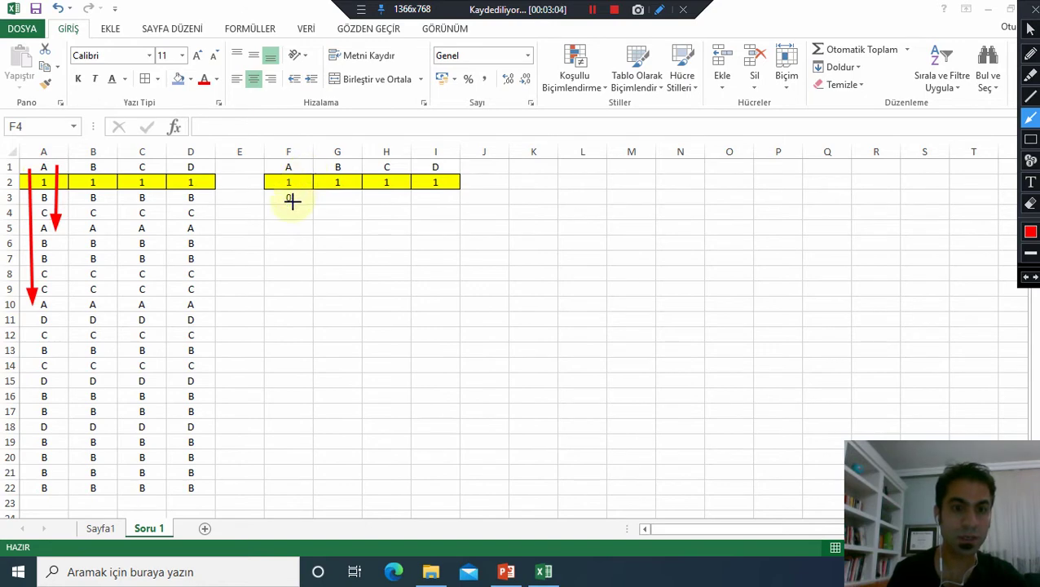
pyautogui.click(1029, 30)
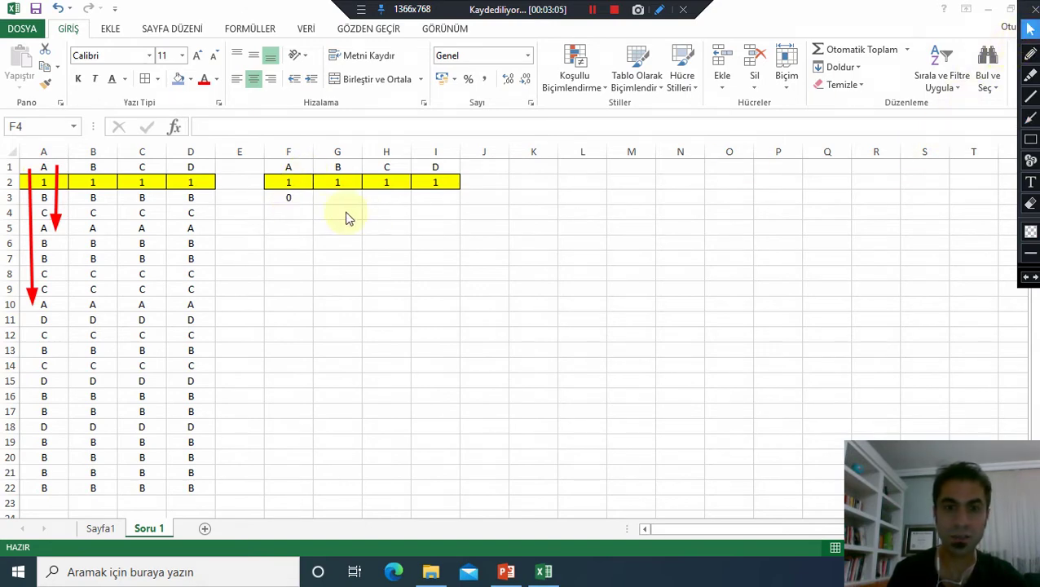
pyautogui.click(288, 195)
pyautogui.moveTo(313, 205); pyautogui.dragTo(270, 485)
pyautogui.click(293, 228)
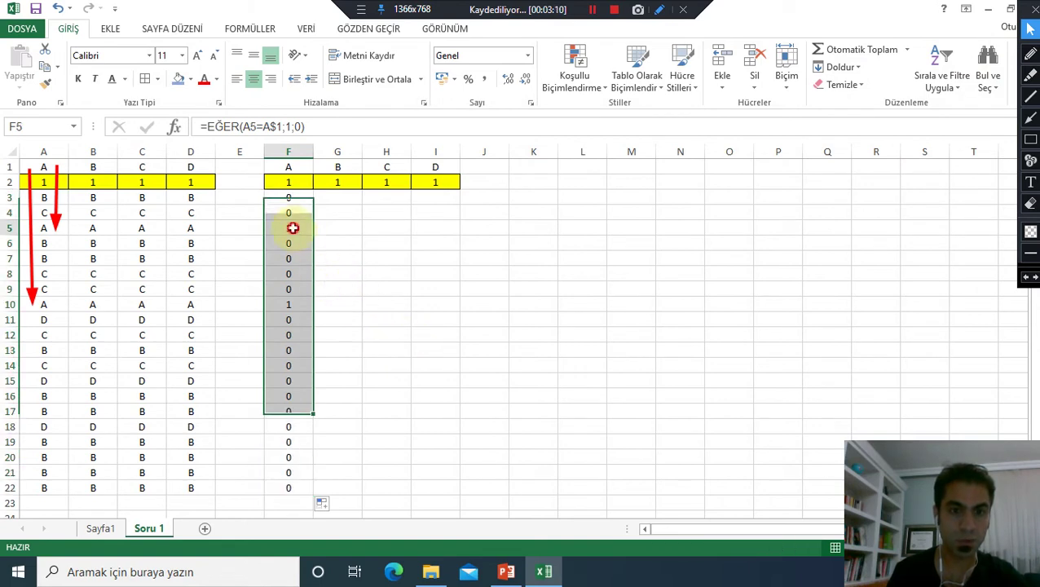
pyautogui.click(294, 305)
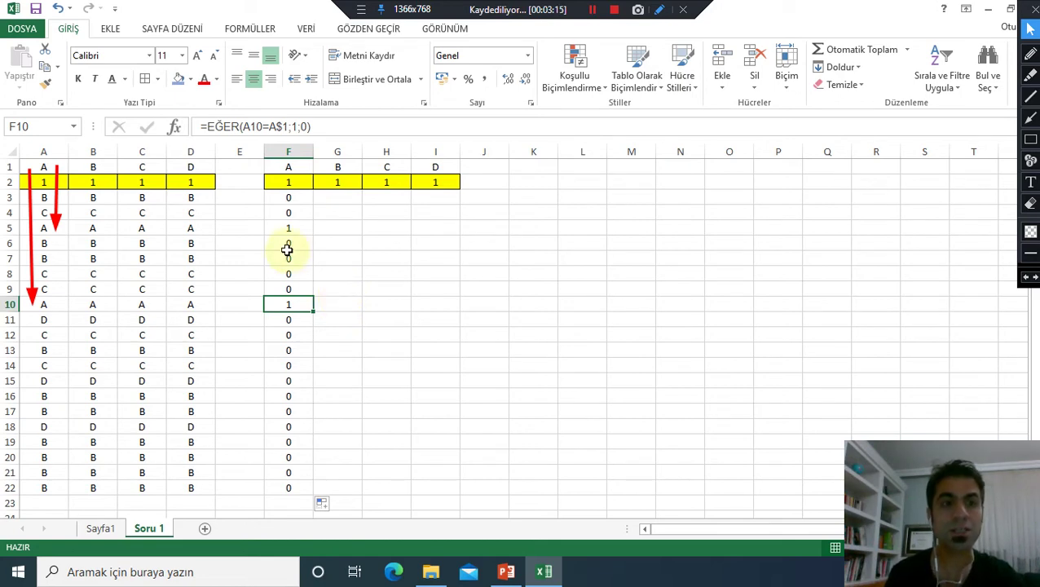
pyautogui.click(352, 199)
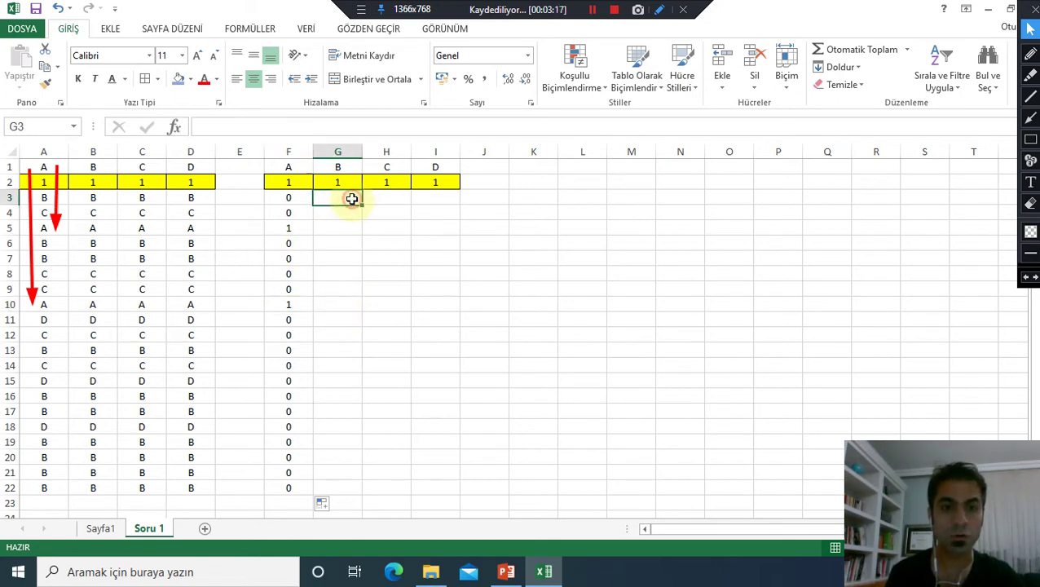
pyautogui.click(291, 199)
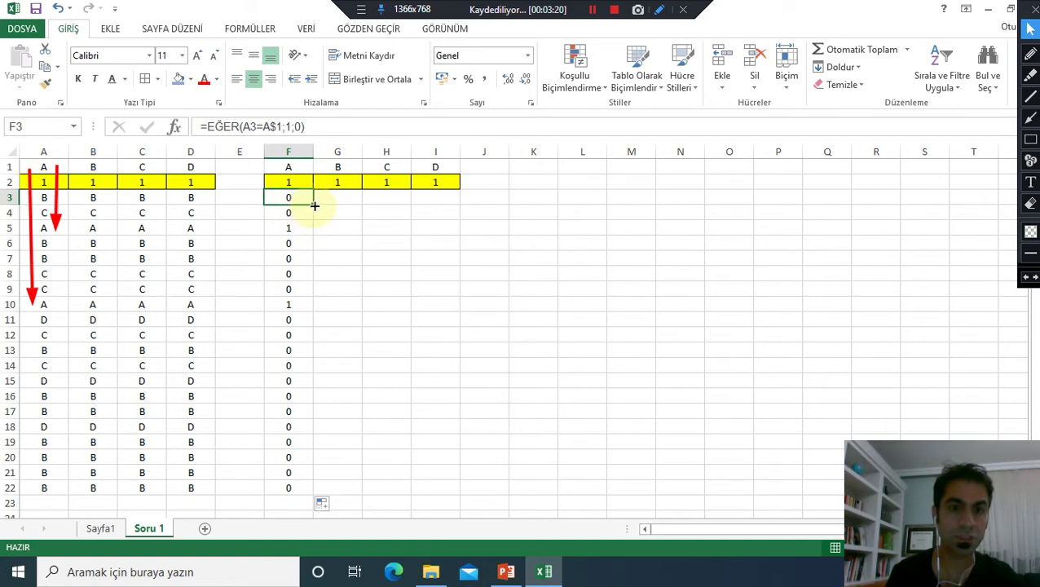
# - Extend the F3:F22 scoring formulas right across columns G to I
pyautogui.click(325, 241)
pyautogui.moveTo(299, 198); pyautogui.dragTo(283, 483)
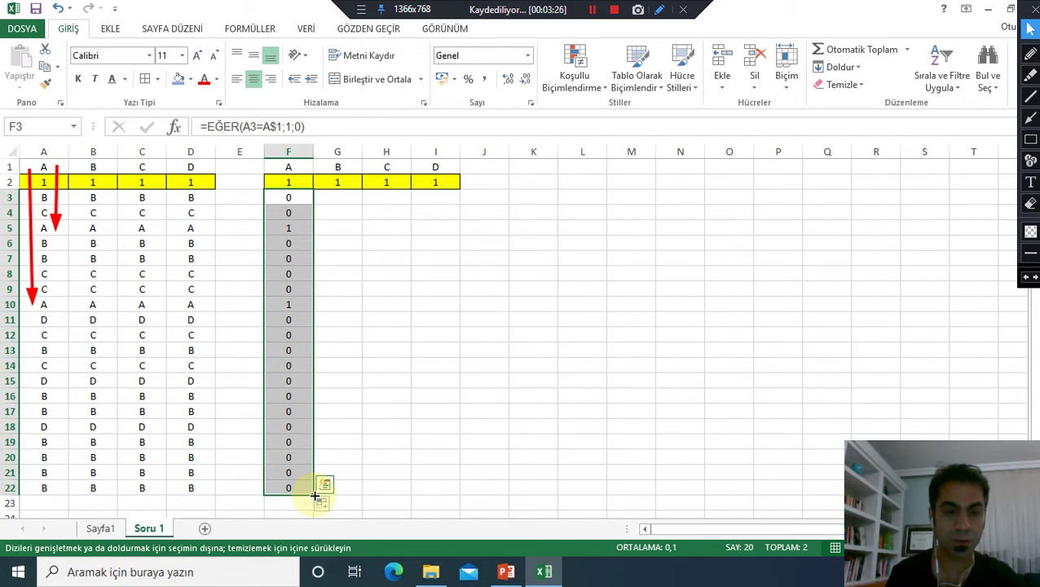
pyautogui.moveTo(315, 495); pyautogui.dragTo(458, 492)
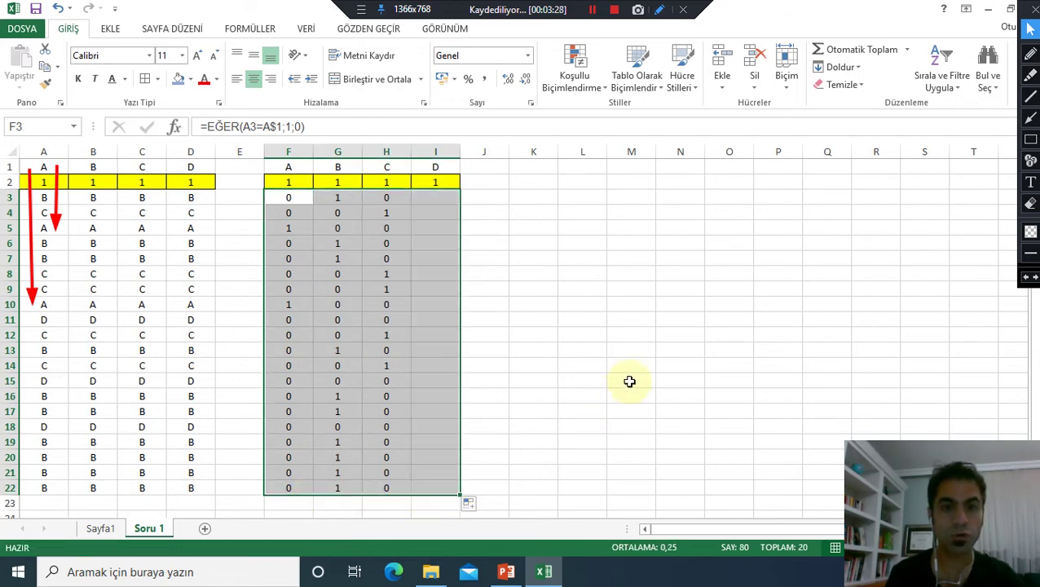
pyautogui.click(632, 377)
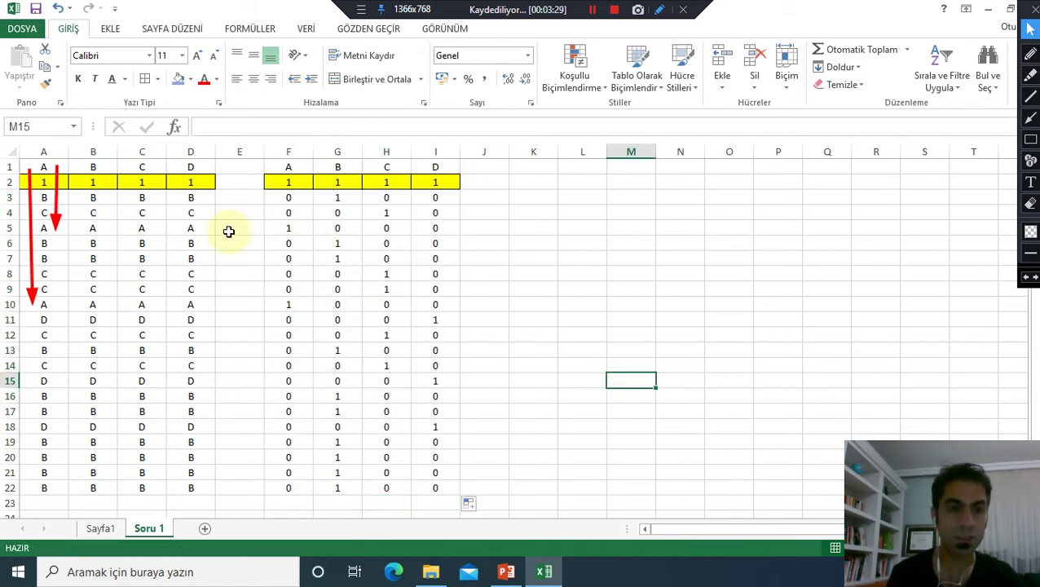
pyautogui.click(1031, 119)
pyautogui.moveTo(109, 179); pyautogui.dragTo(81, 246)
pyautogui.moveTo(97, 168); pyautogui.dragTo(95, 259)
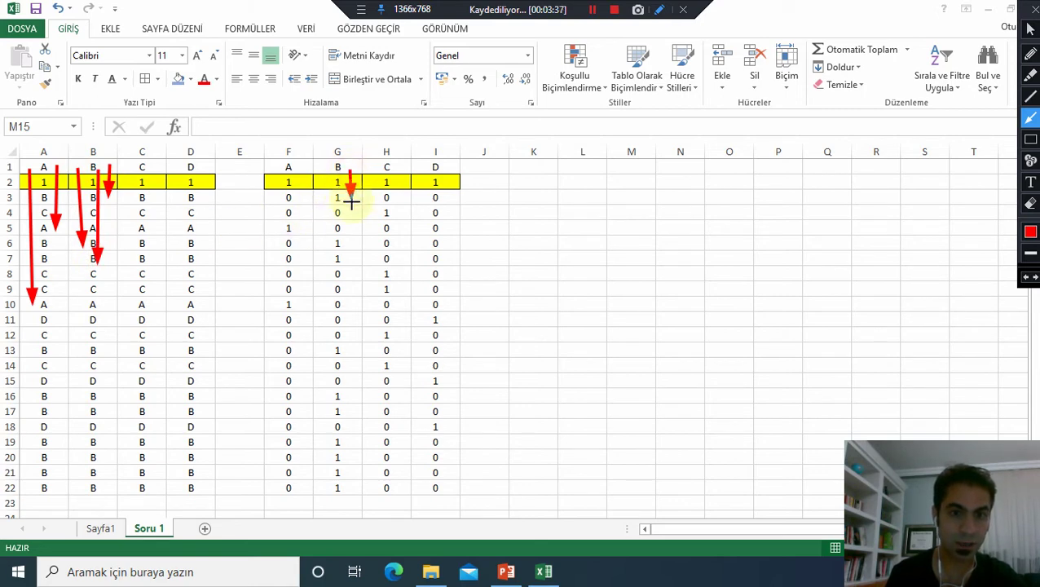
pyautogui.moveTo(325, 169); pyautogui.dragTo(318, 248)
pyautogui.moveTo(337, 173); pyautogui.dragTo(336, 262)
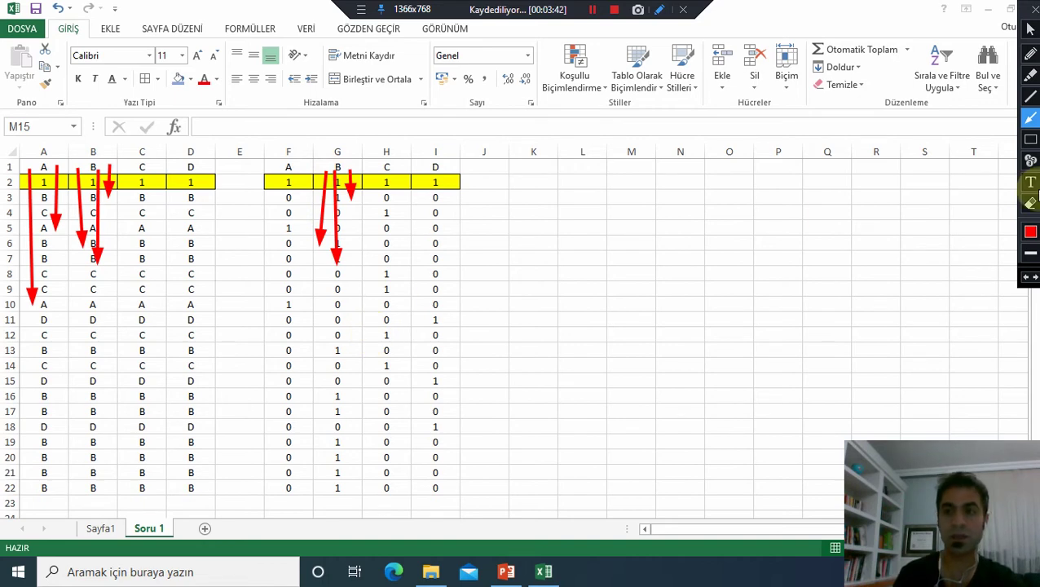
pyautogui.click(1031, 203)
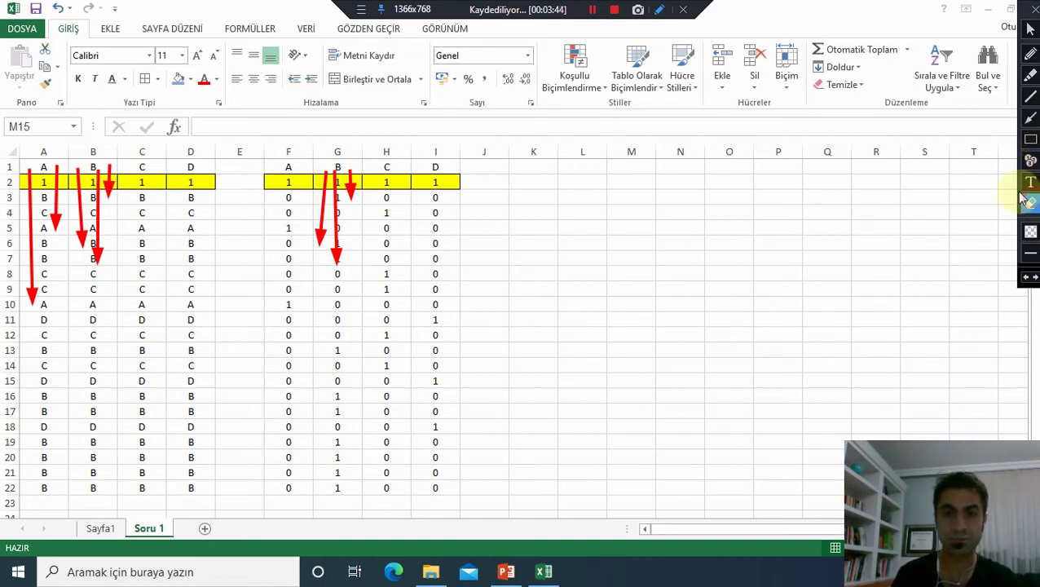
pyautogui.moveTo(6, 137); pyautogui.dragTo(423, 316)
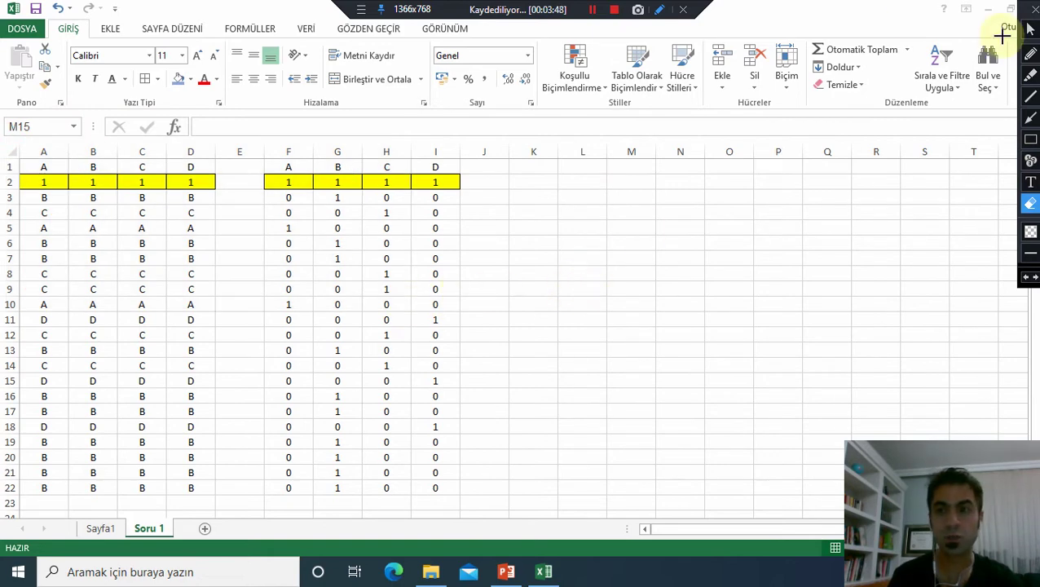
pyautogui.click(1030, 28)
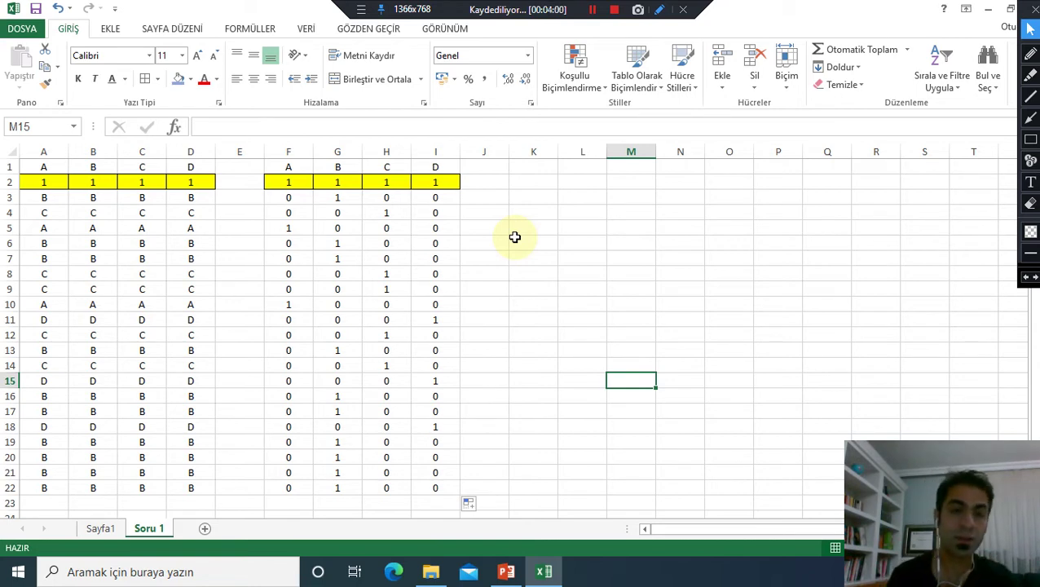
pyautogui.click(112, 530)
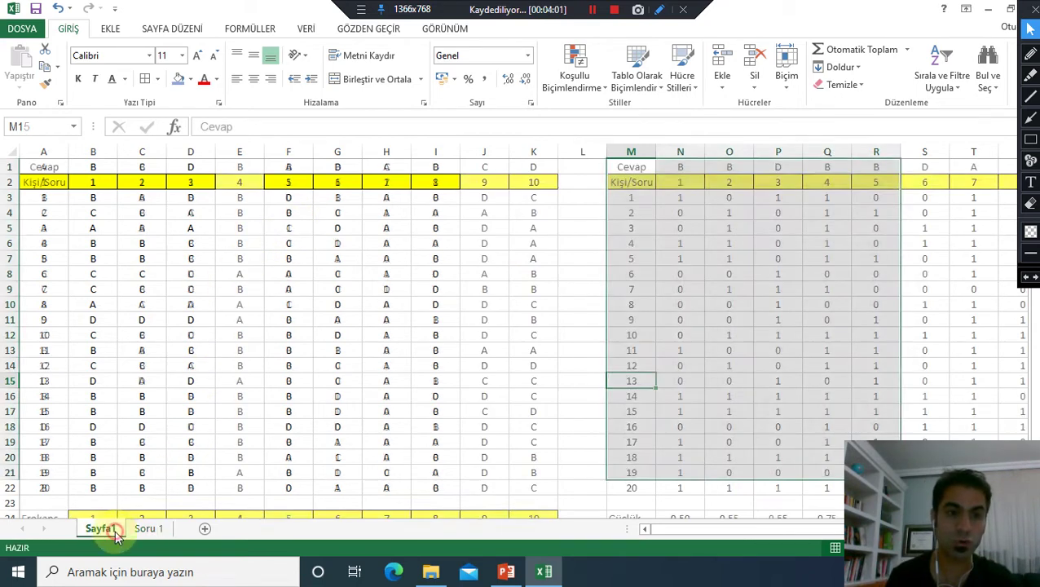
# - Compare Sayfa1's question 1 scores in N1:N22 with Soru 1's G1:G22, then select Sayfa1's TOPLAM column
pyautogui.click(107, 167)
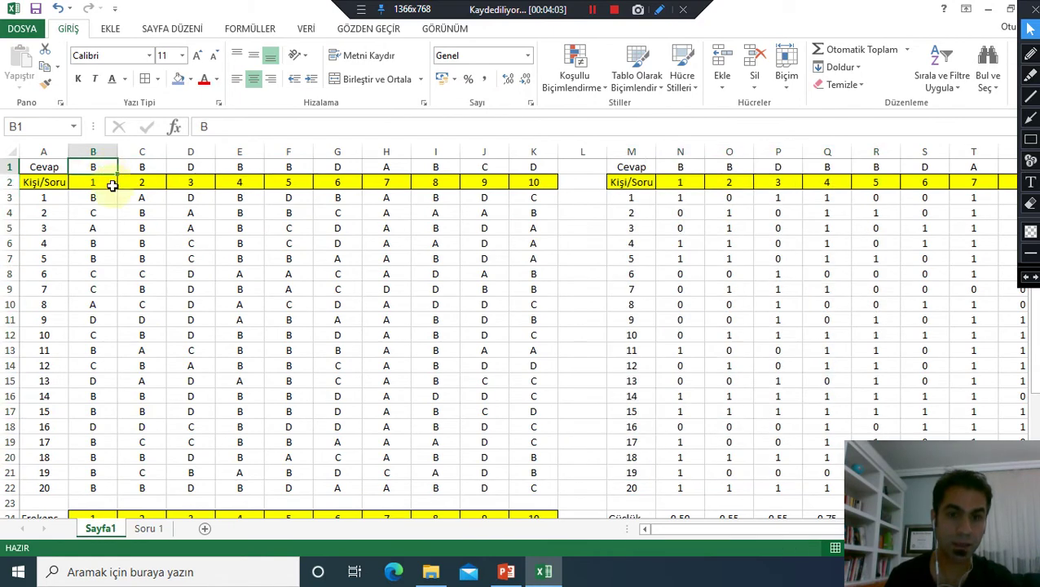
pyautogui.moveTo(688, 168); pyautogui.dragTo(684, 492)
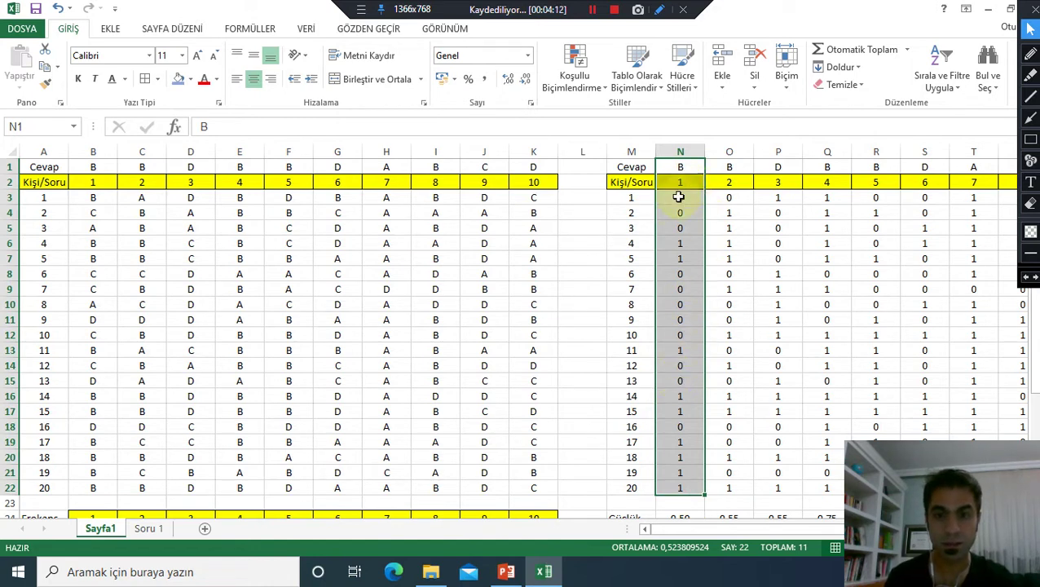
pyautogui.click(158, 531)
pyautogui.moveTo(342, 166); pyautogui.dragTo(340, 485)
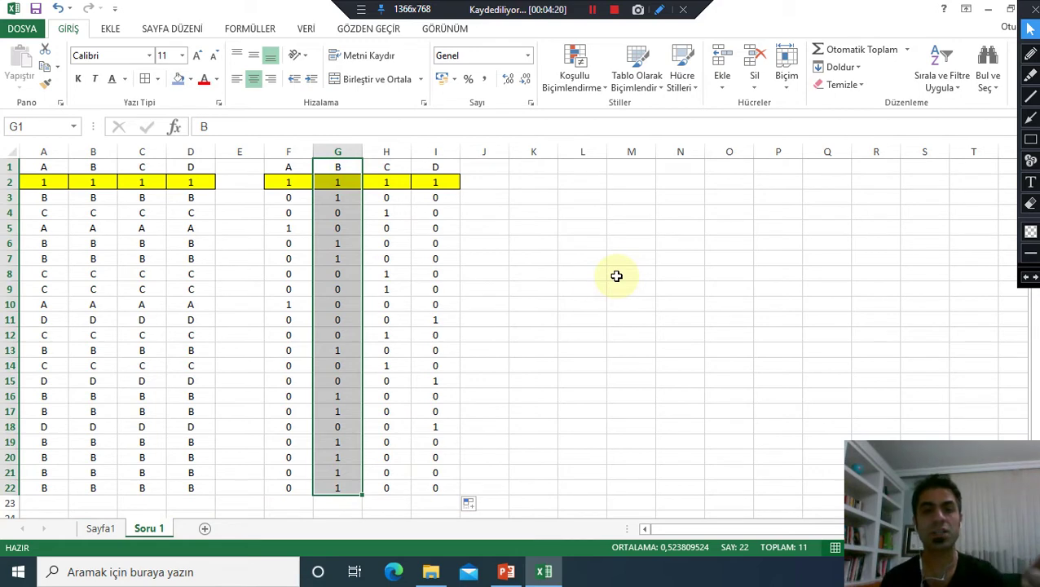
pyautogui.click(103, 528)
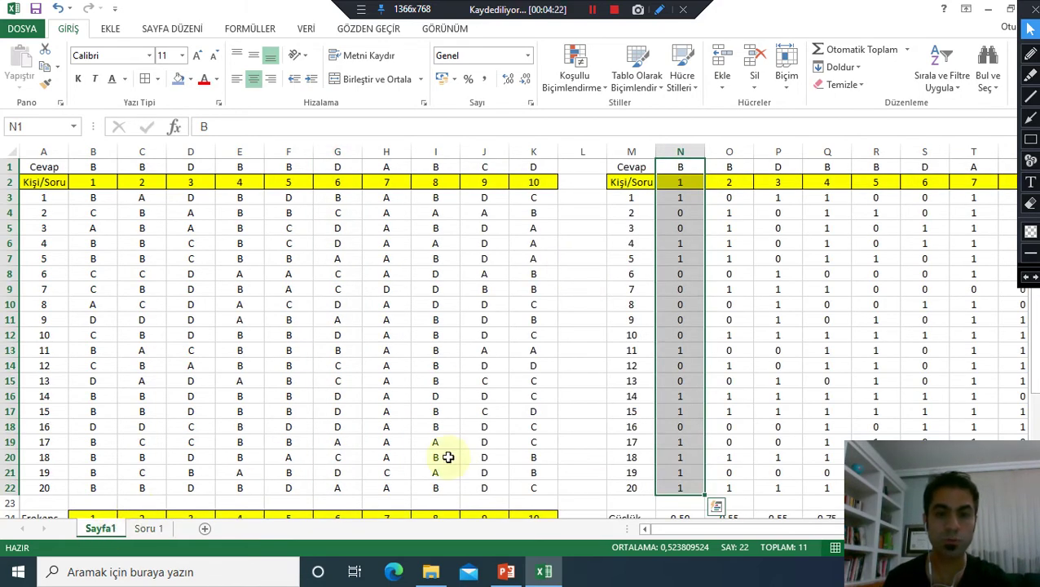
pyautogui.moveTo(762, 528); pyautogui.dragTo(824, 529)
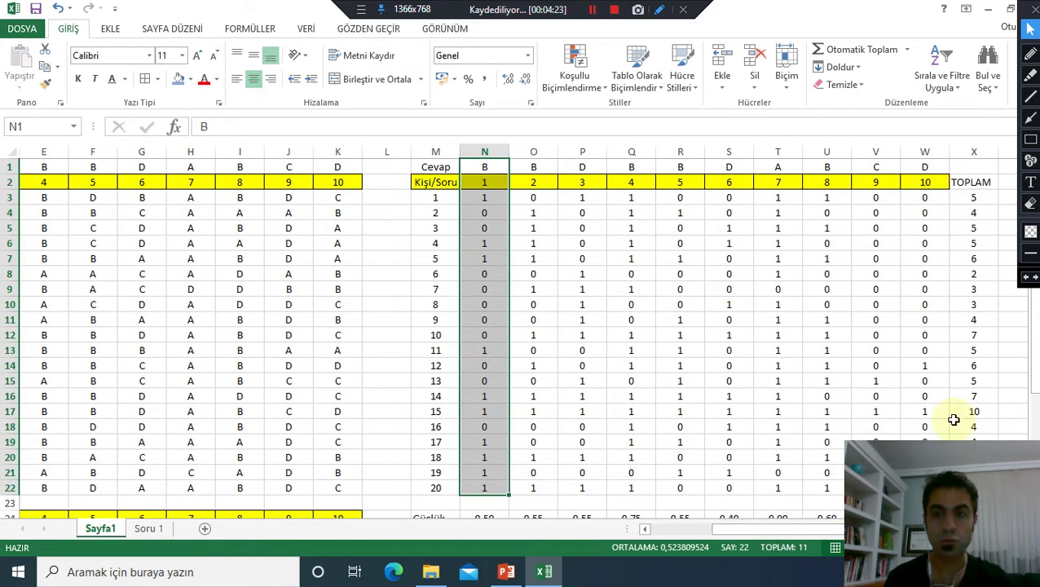
pyautogui.moveTo(974, 182); pyautogui.dragTo(974, 487)
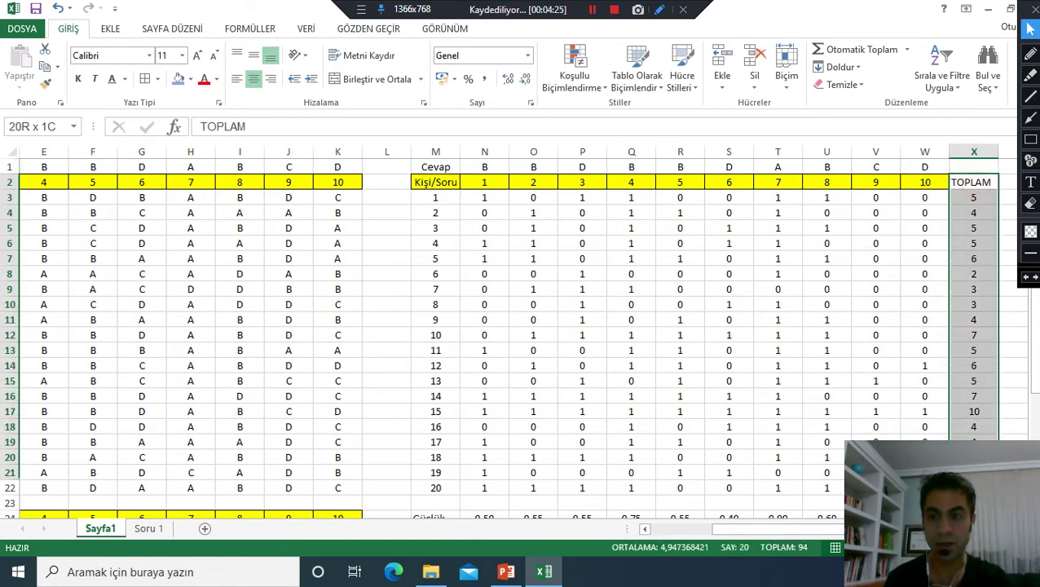
# - Paste Sayfa1's TOPLAM totals at J2 of Soru 1, producing #BAŞV! errors, then return to Sayfa1
pyautogui.rightClick(976, 335)
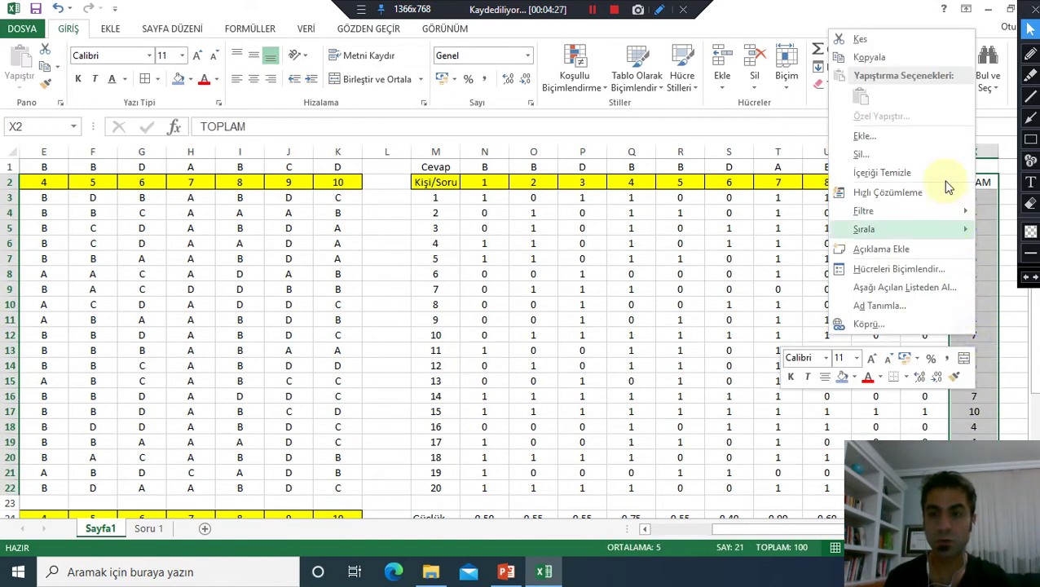
pyautogui.click(904, 61)
pyautogui.click(148, 528)
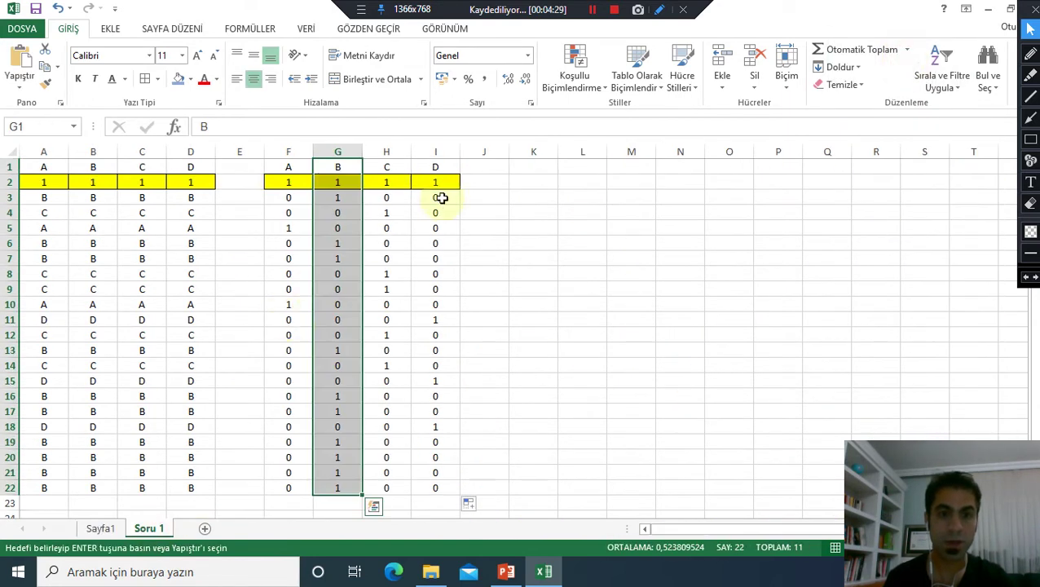
pyautogui.click(101, 530)
pyautogui.click(140, 528)
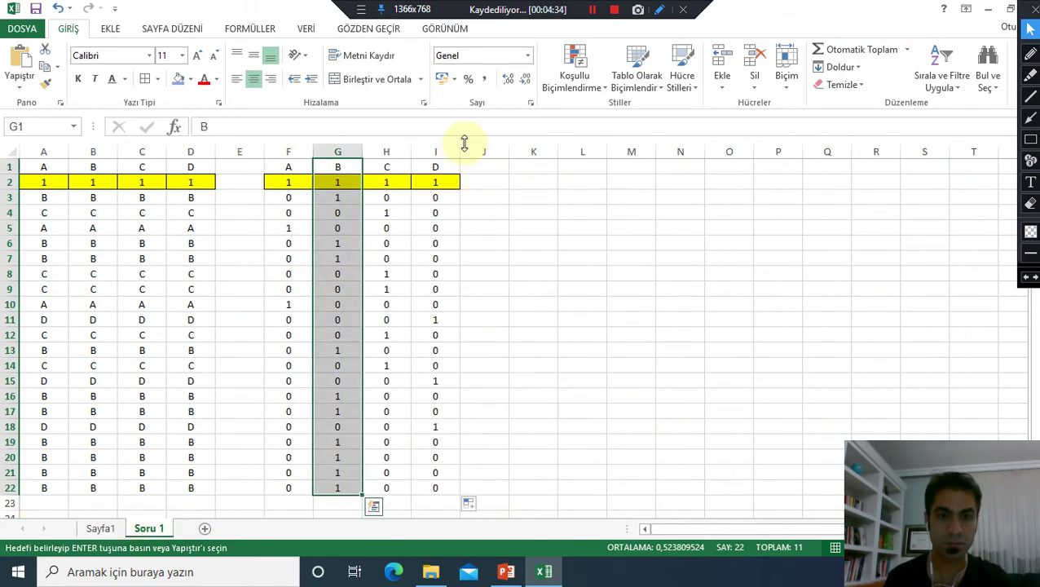
pyautogui.click(494, 184)
pyautogui.hotkey('ctrl', 'v')
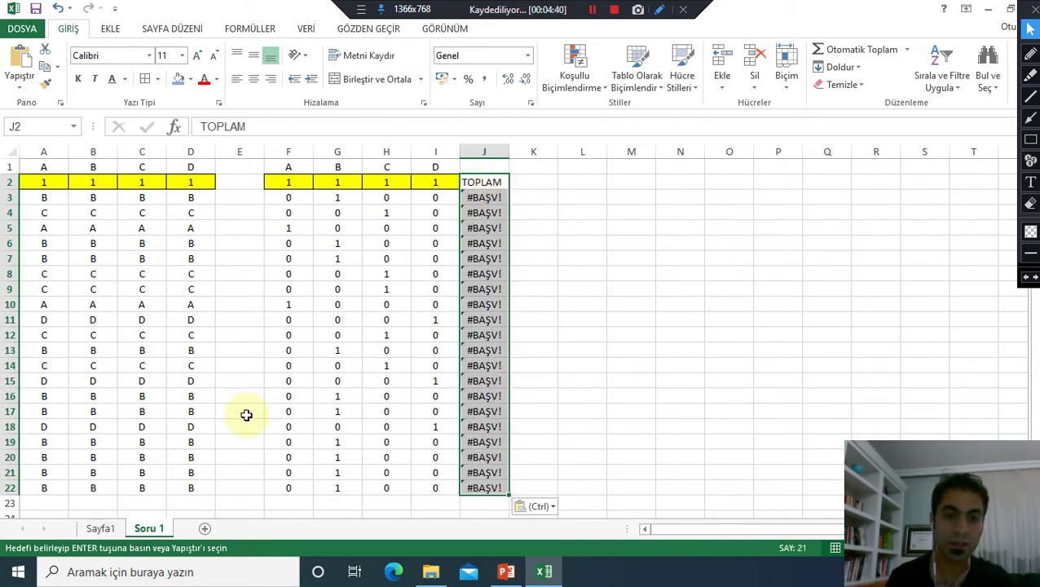
pyautogui.click(98, 528)
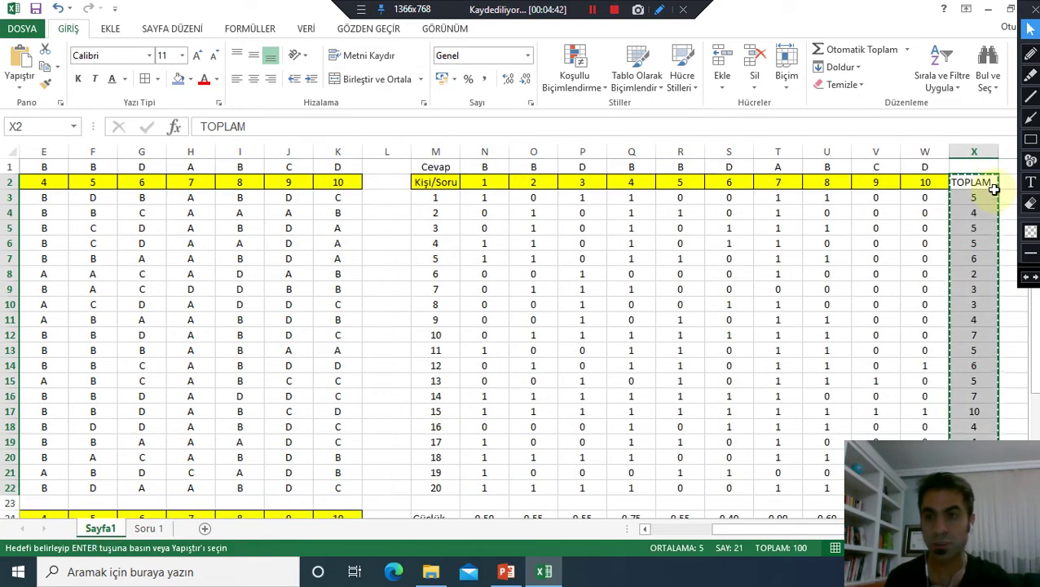
pyautogui.click(1012, 292)
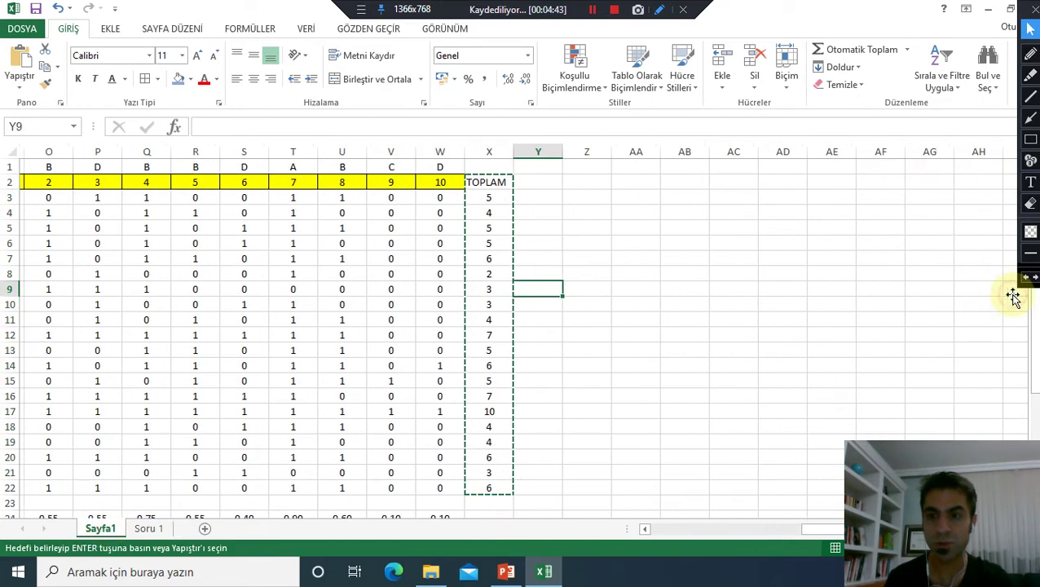
pyautogui.click(594, 229)
pyautogui.click(487, 200)
pyautogui.click(487, 213)
pyautogui.click(487, 228)
pyautogui.click(485, 243)
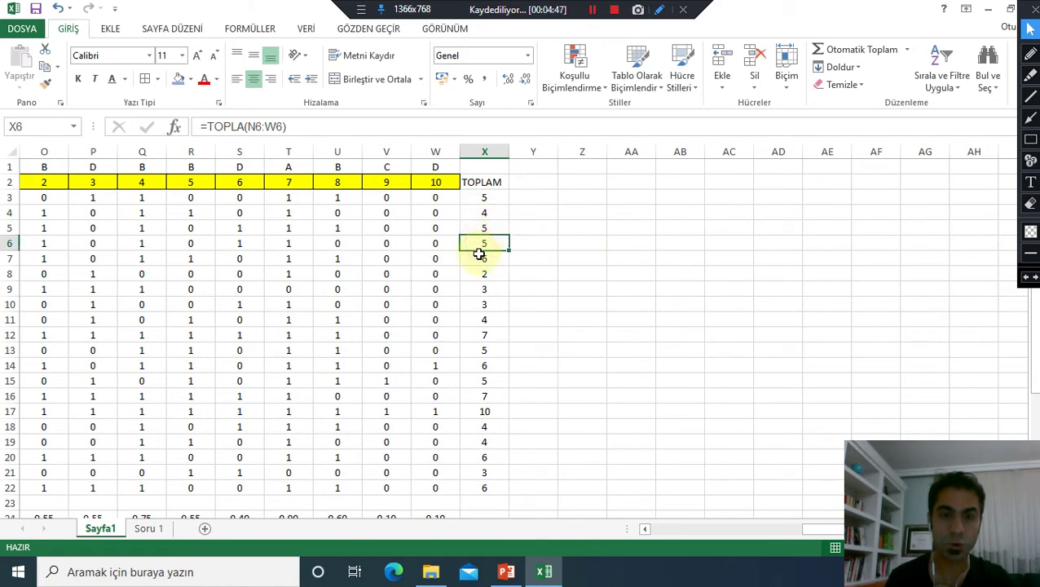
pyautogui.click(1030, 118)
pyautogui.moveTo(420, 209); pyautogui.dragTo(277, 132)
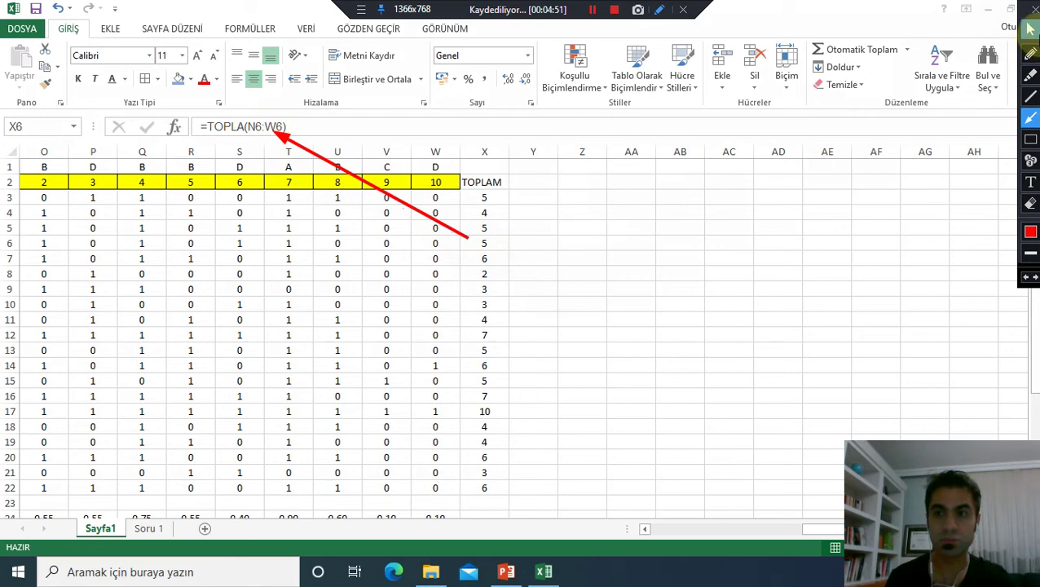
pyautogui.click(1031, 29)
pyautogui.click(480, 240)
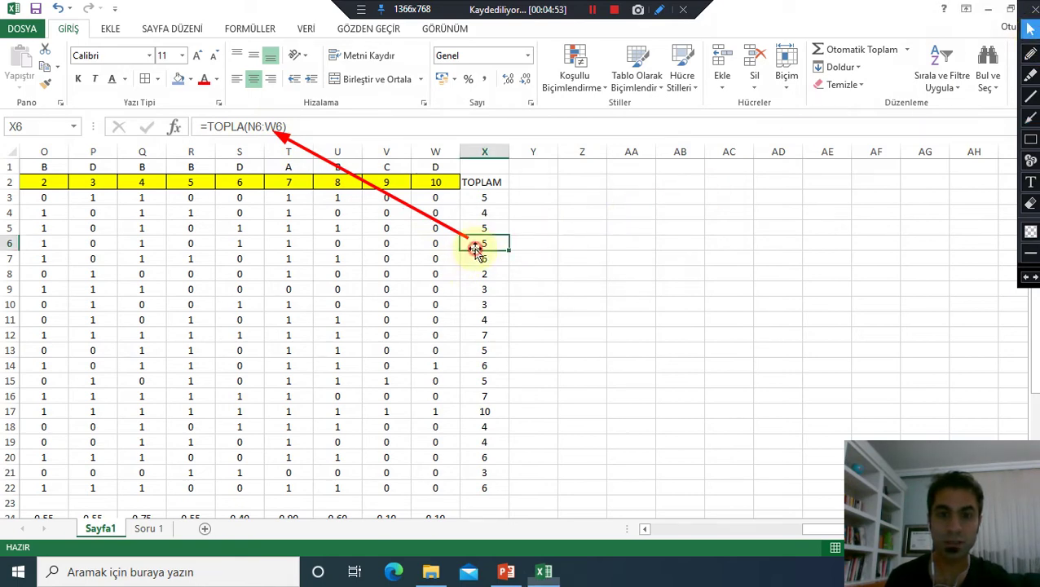
pyautogui.click(1030, 203)
pyautogui.moveTo(242, 113); pyautogui.dragTo(556, 311)
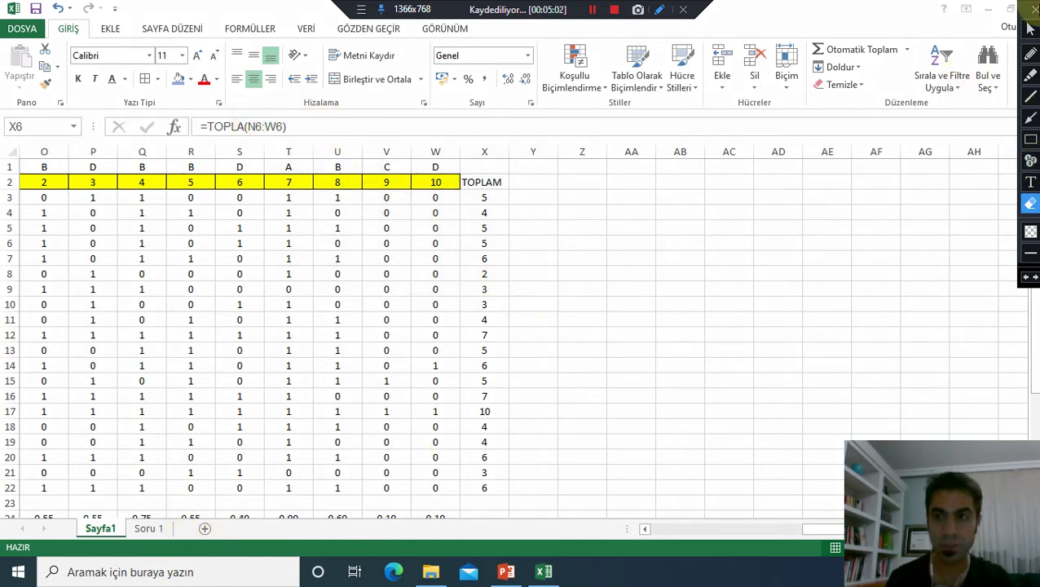
pyautogui.click(1030, 28)
pyautogui.moveTo(490, 181); pyautogui.dragTo(471, 487)
pyautogui.rightClick(477, 444)
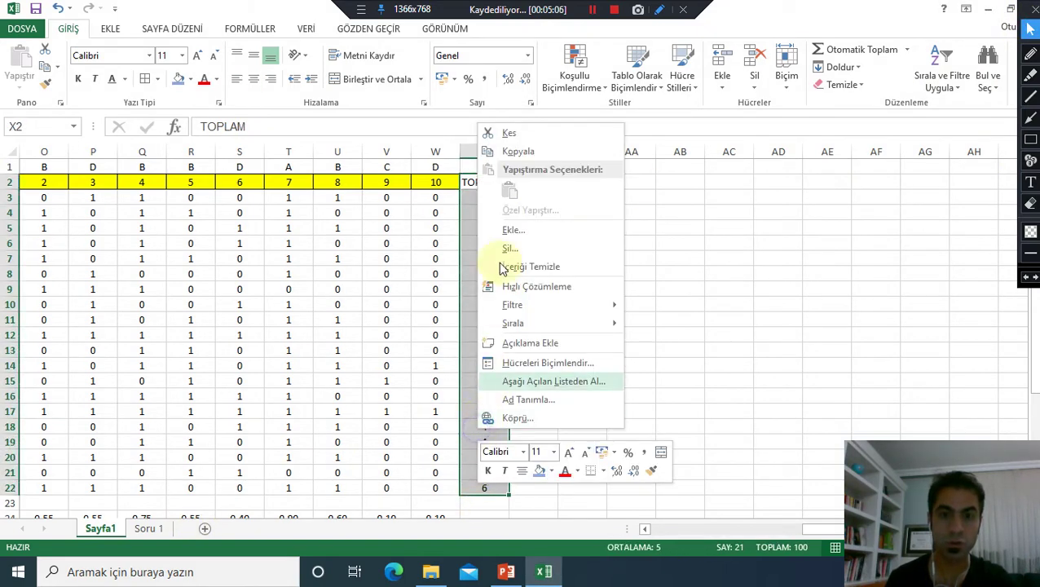
# - Paste the copied TOPLAM totals into Soru 1 column J as plain values
pyautogui.click(519, 152)
pyautogui.click(151, 528)
pyautogui.hotkey('ctrl', 'v')
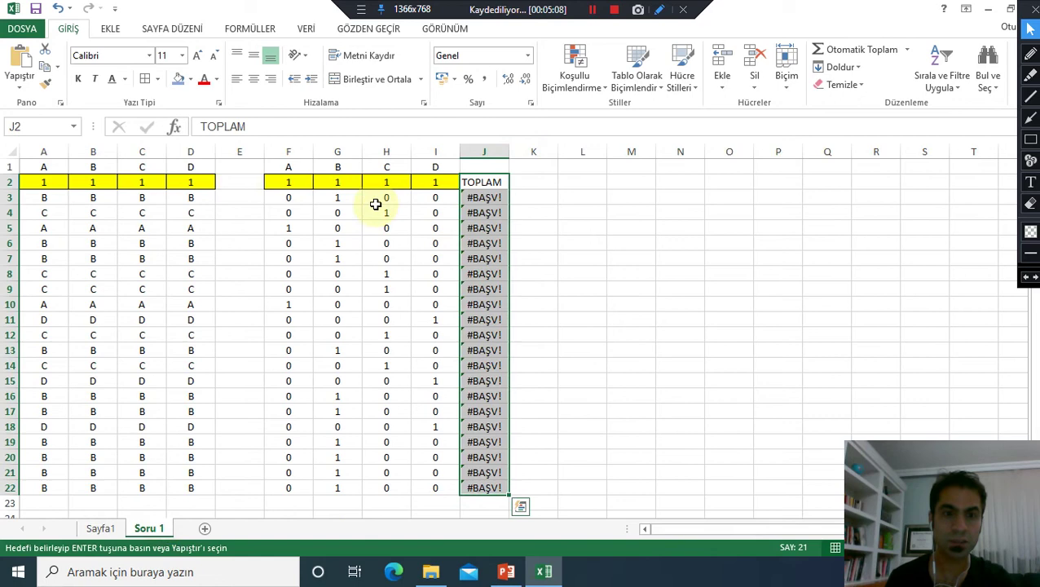
pyautogui.click(488, 182)
pyautogui.rightClick(490, 184)
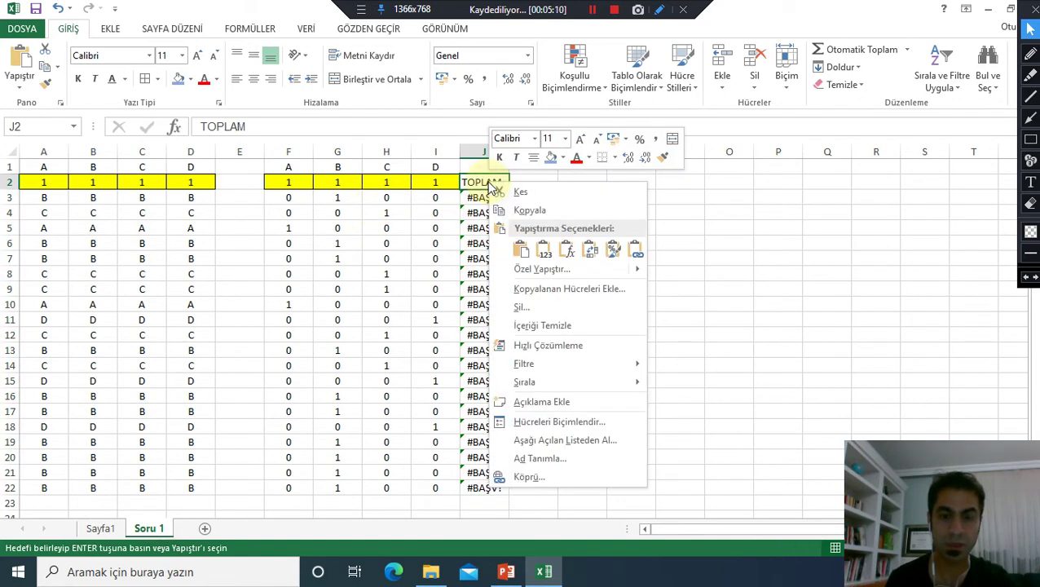
pyautogui.click(481, 183)
pyautogui.rightClick(481, 185)
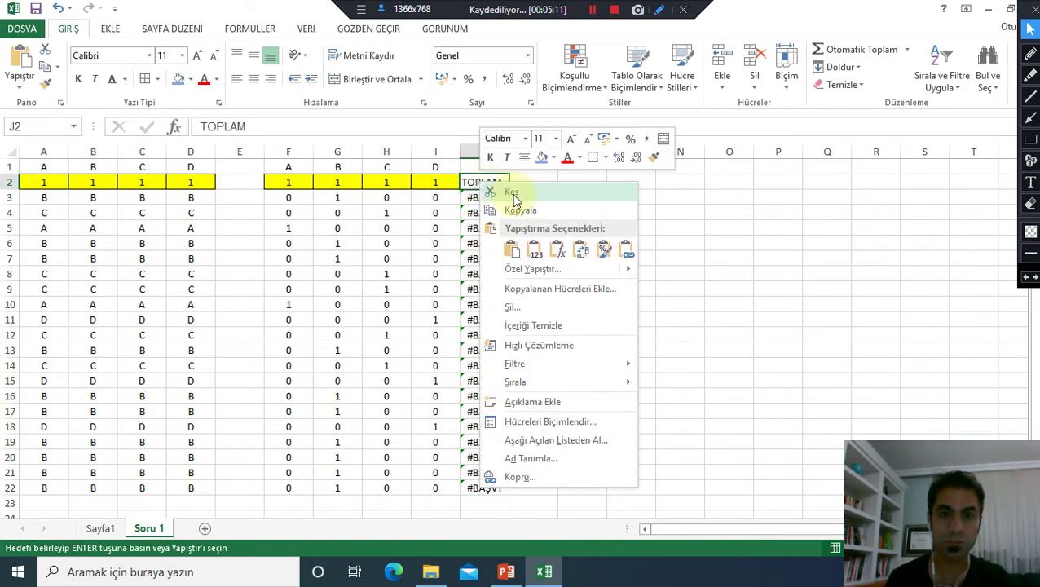
pyautogui.click(530, 254)
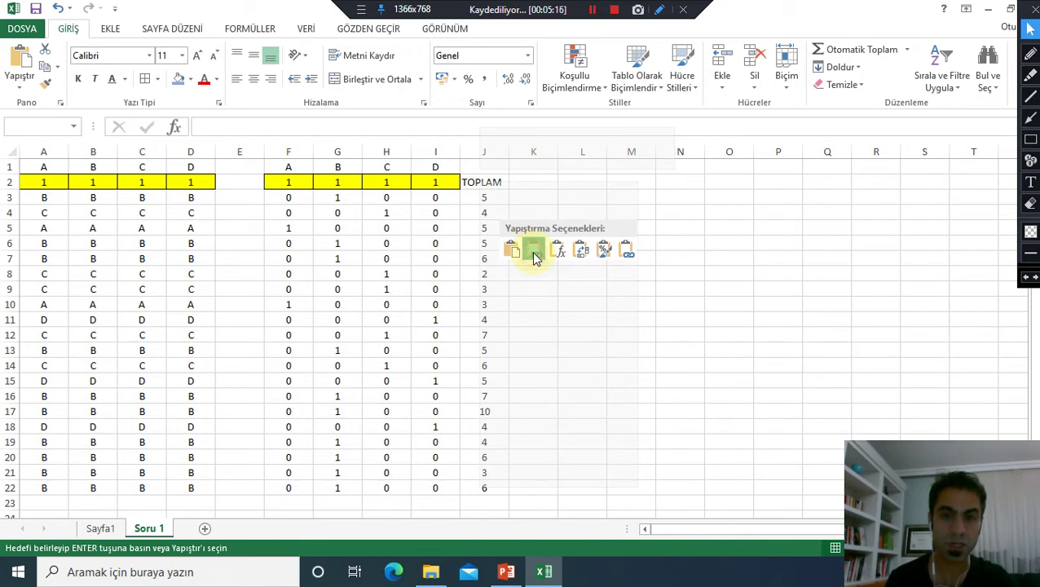
# - Test-paste the totals as values into column K, then leave K empty
pyautogui.rightClick(527, 184)
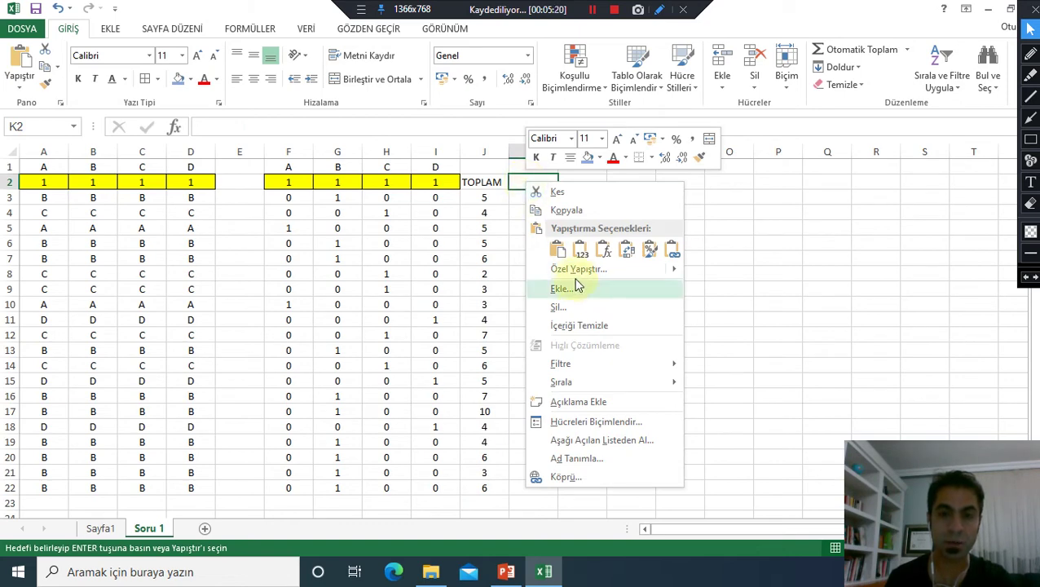
pyautogui.moveTo(579, 269)
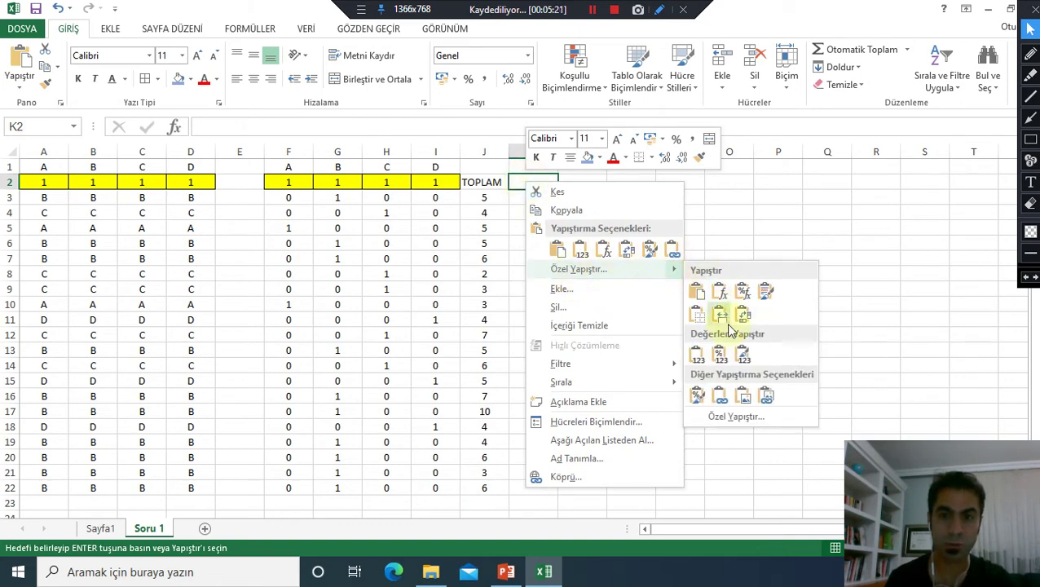
pyautogui.click(698, 361)
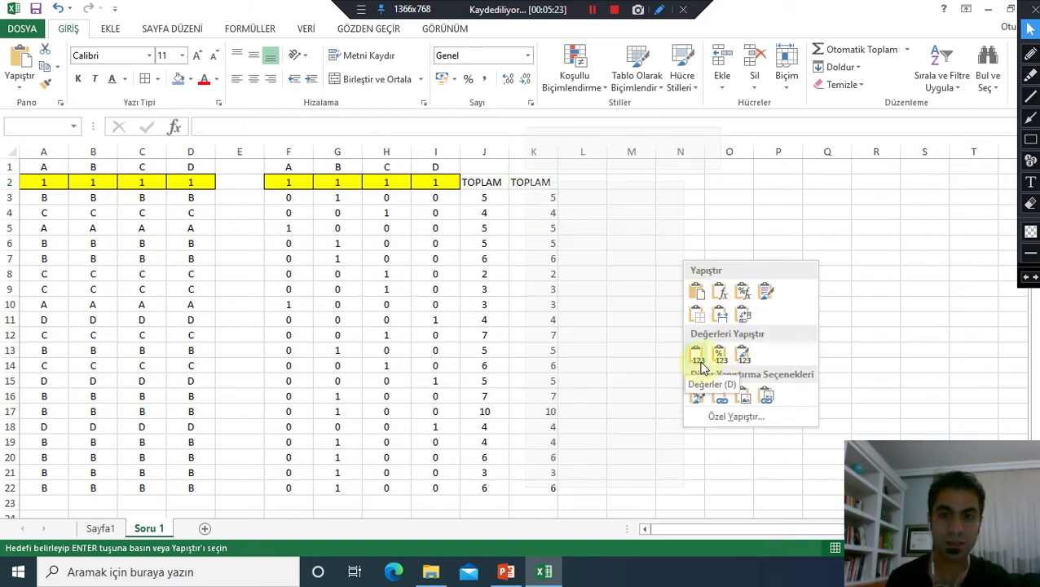
pyautogui.click(733, 216)
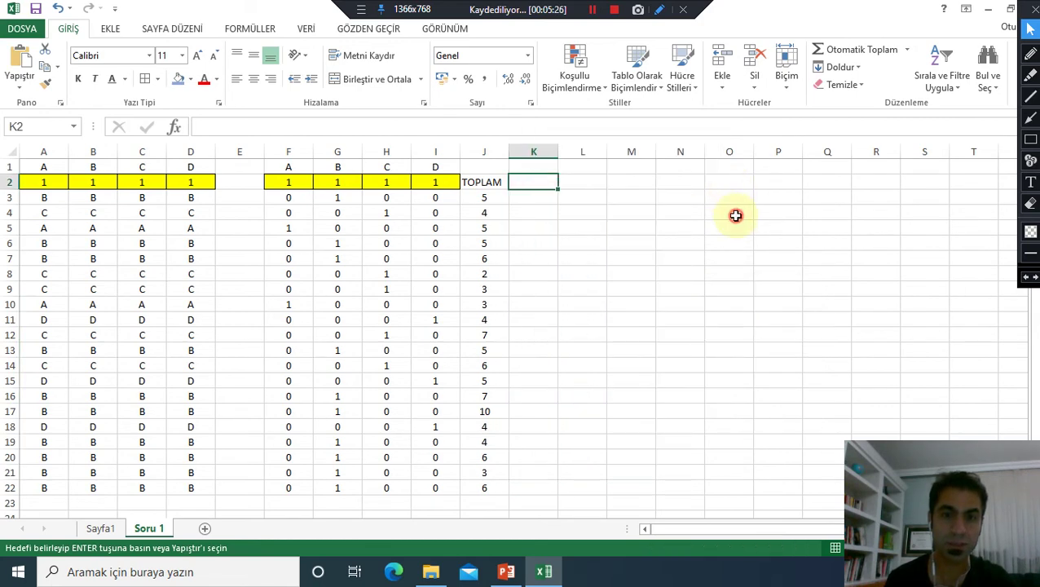
pyautogui.scroll(-1, 506, 309)
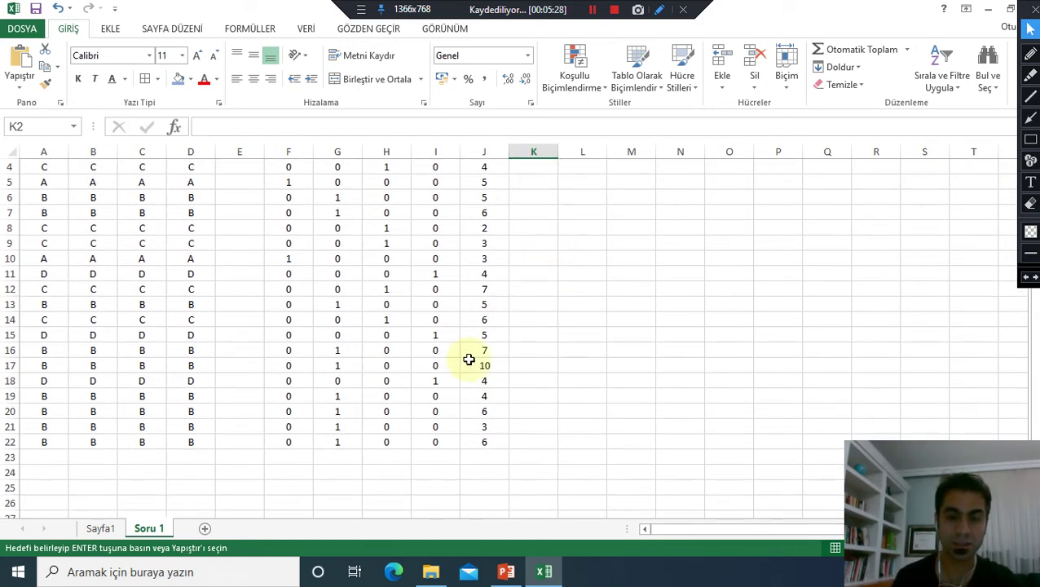
pyautogui.scroll(1, 414, 383)
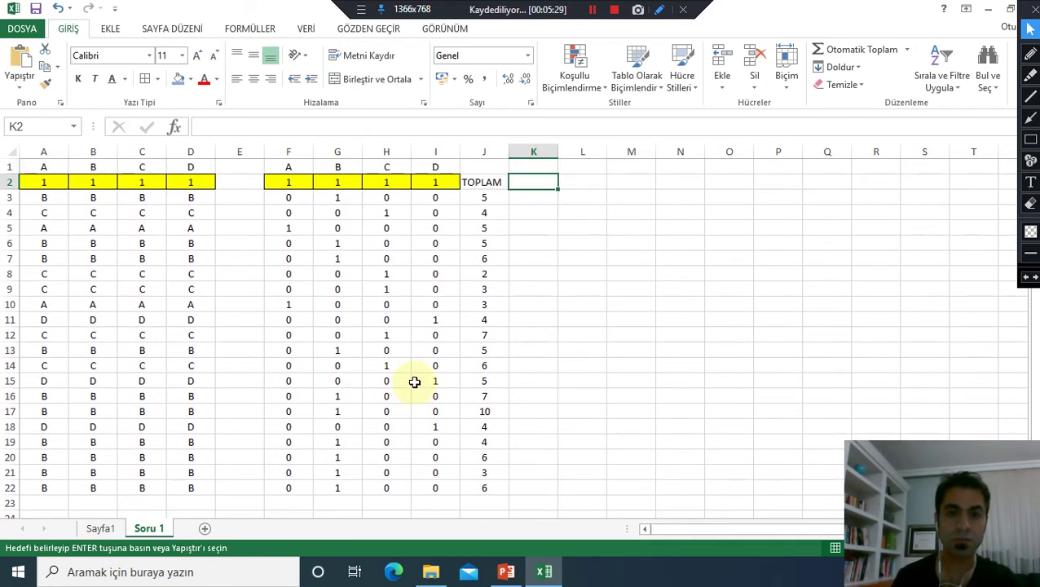
pyautogui.click(304, 512)
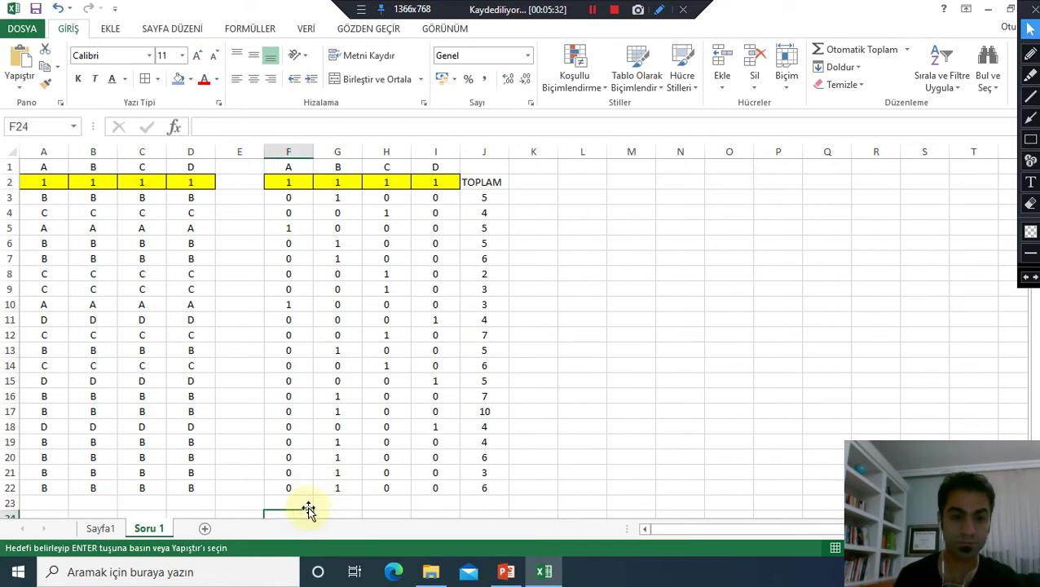
# - Enter =KORELASYON(F3:F22;$J3:$J22) in F24 to correlate option A with the totals
pyautogui.write('=')
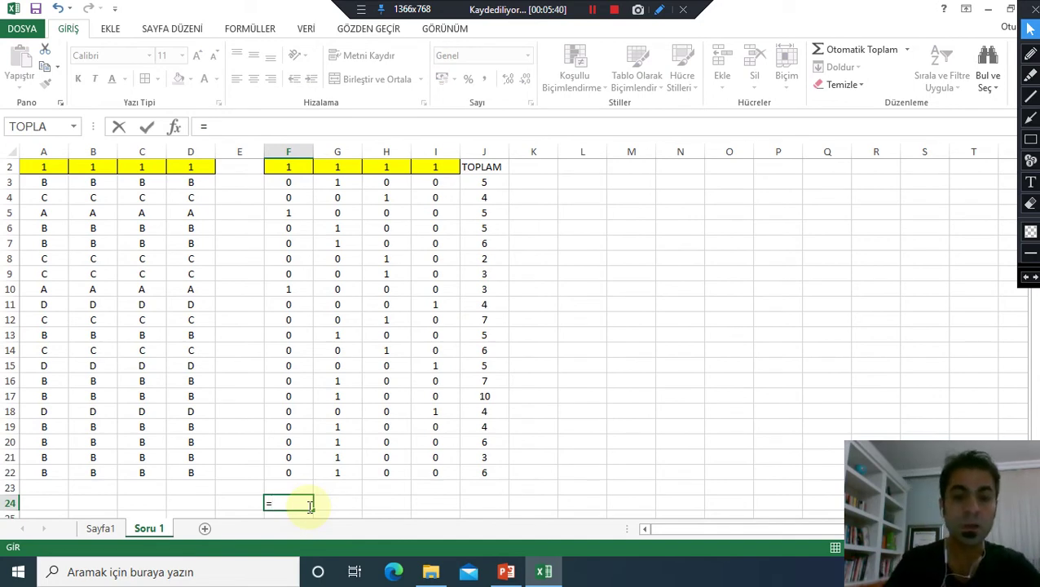
pyautogui.write('k')
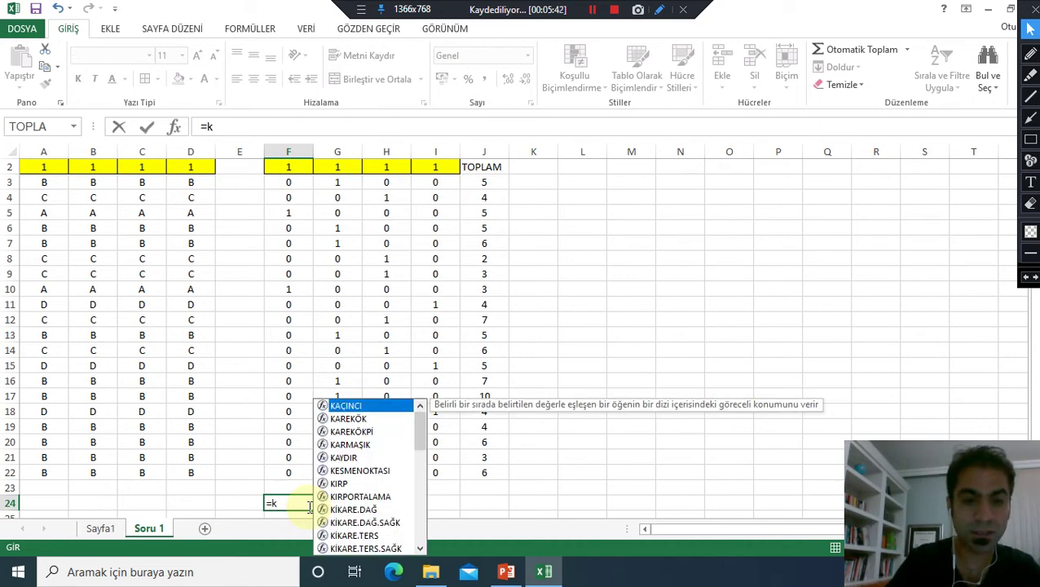
pyautogui.write('ore')
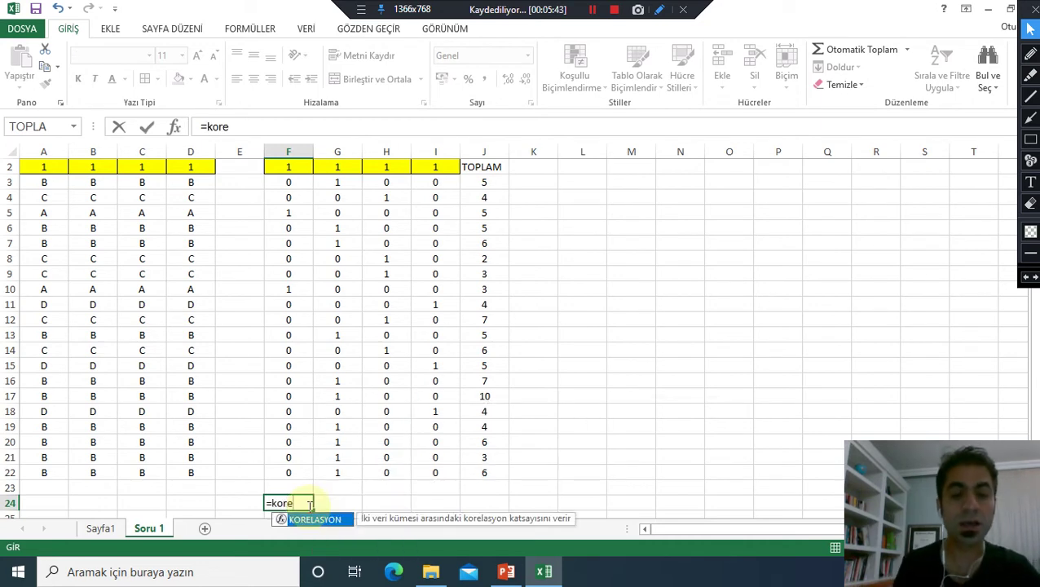
pyautogui.doubleClick(316, 520)
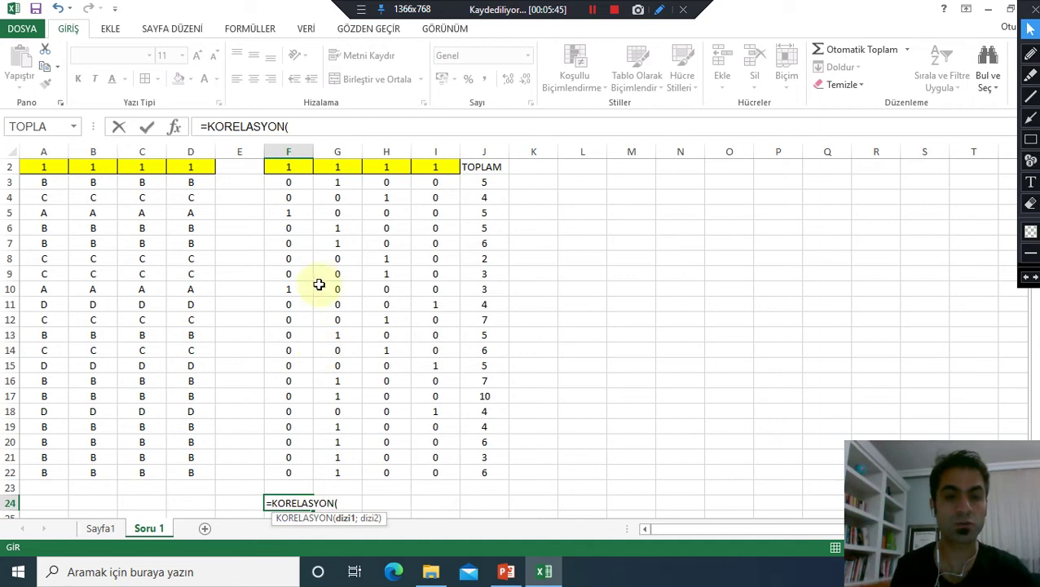
pyautogui.click(295, 180)
pyautogui.moveTo(295, 180); pyautogui.dragTo(278, 474)
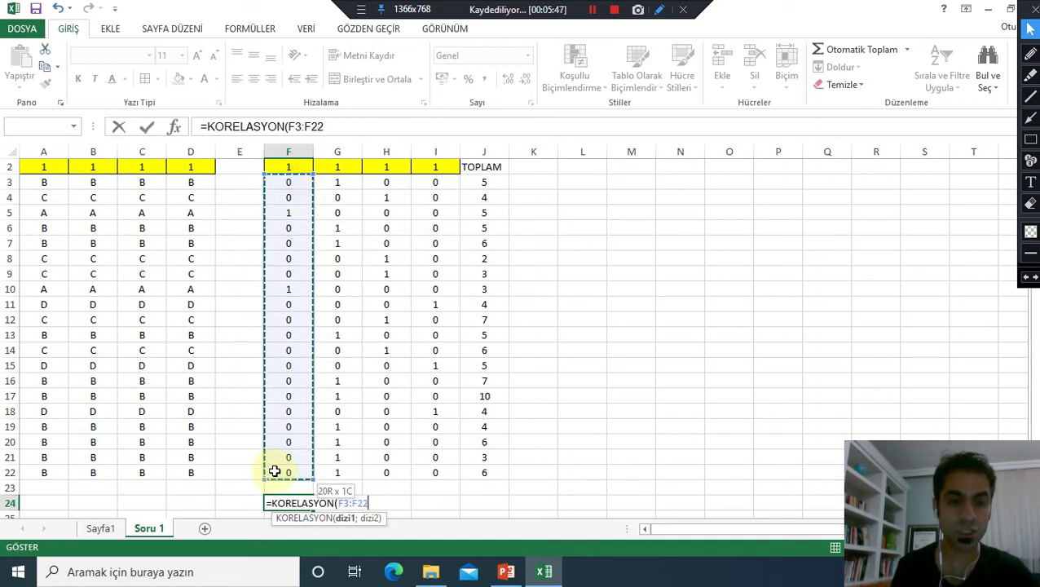
pyautogui.write(';')
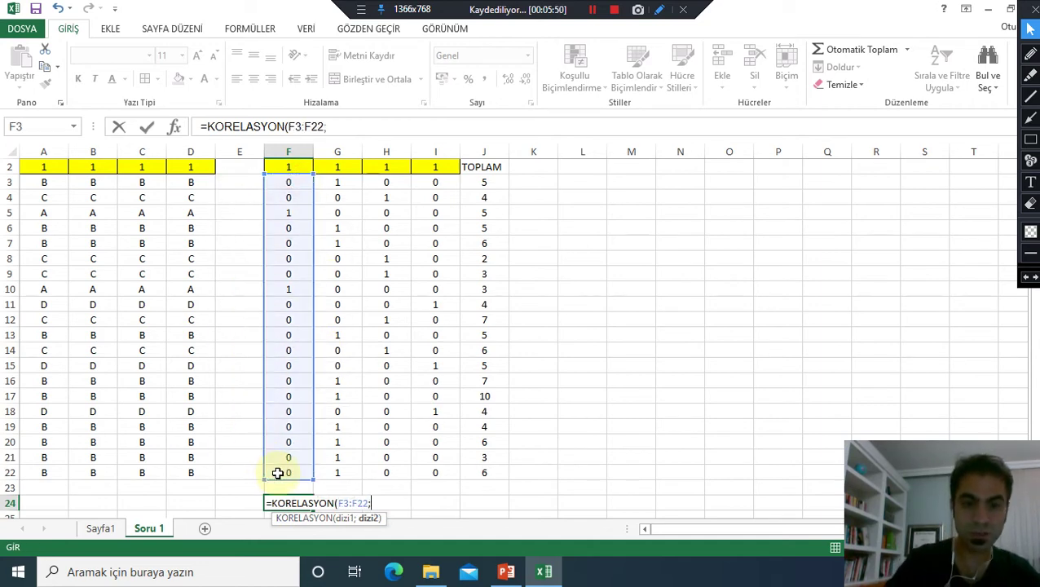
pyautogui.moveTo(492, 181); pyautogui.dragTo(493, 472)
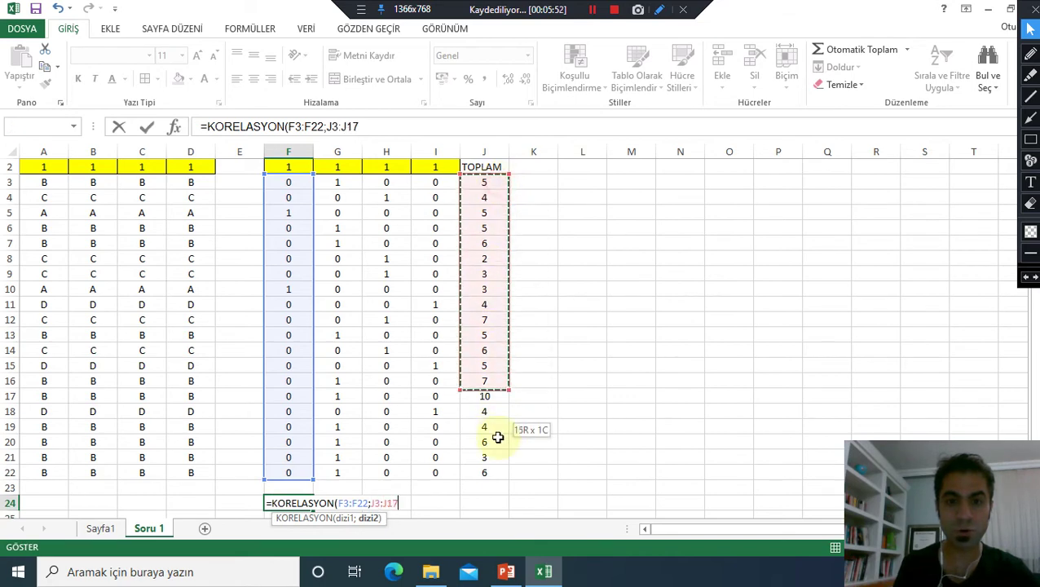
pyautogui.write(')')
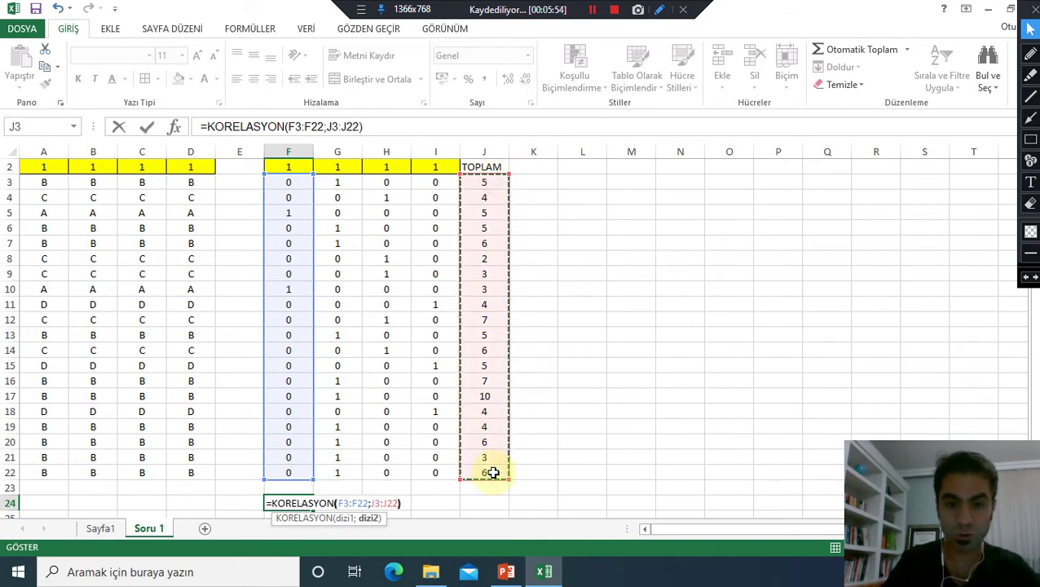
pyautogui.click(372, 503)
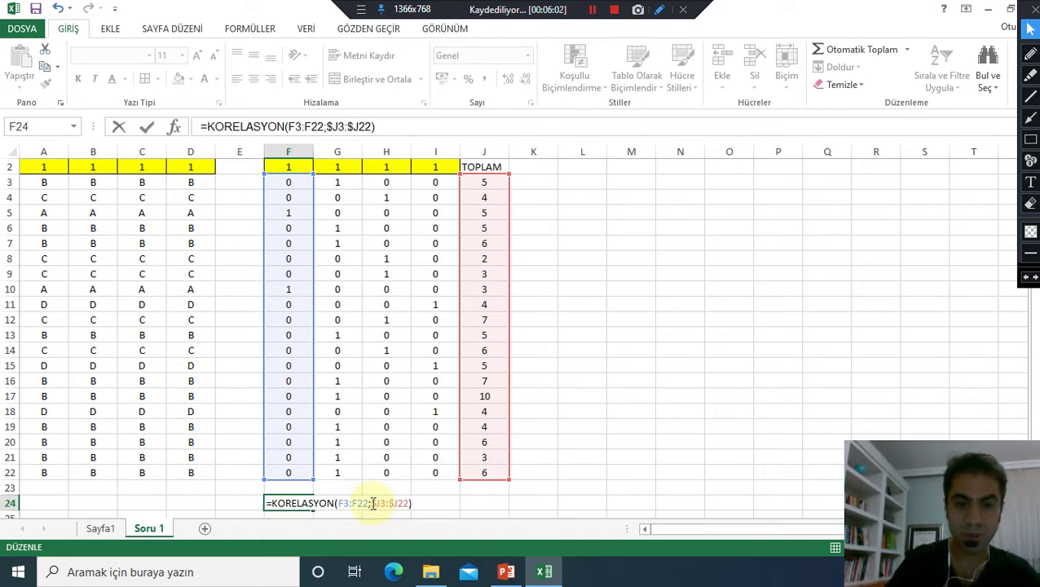
pyautogui.press('Return')
# - Fill the F24 correlation formula across G24:I24 (0,397573, -0,19675, -0,15906)
pyautogui.click(296, 487)
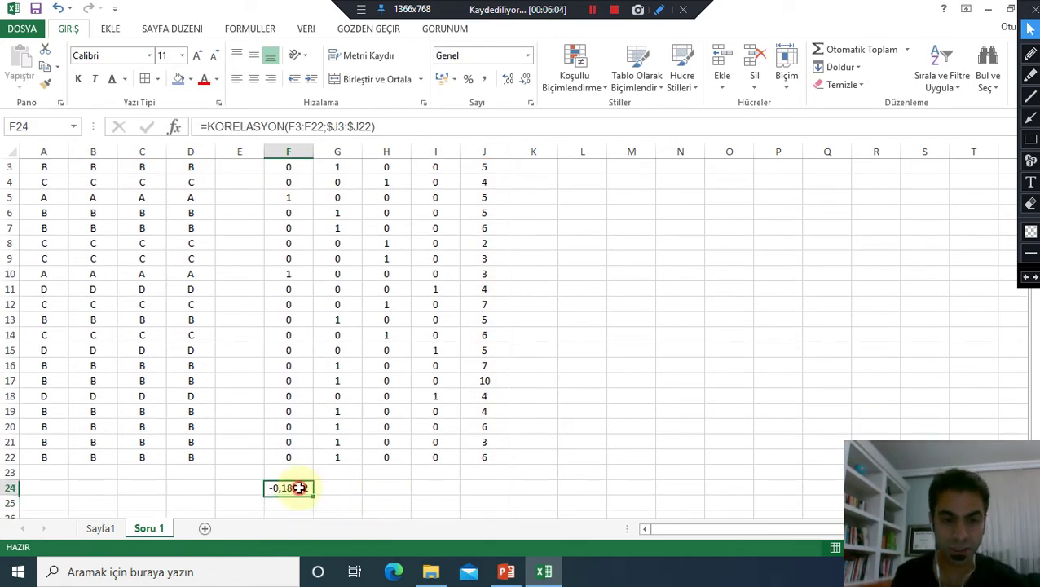
pyautogui.moveTo(312, 495); pyautogui.dragTo(459, 489)
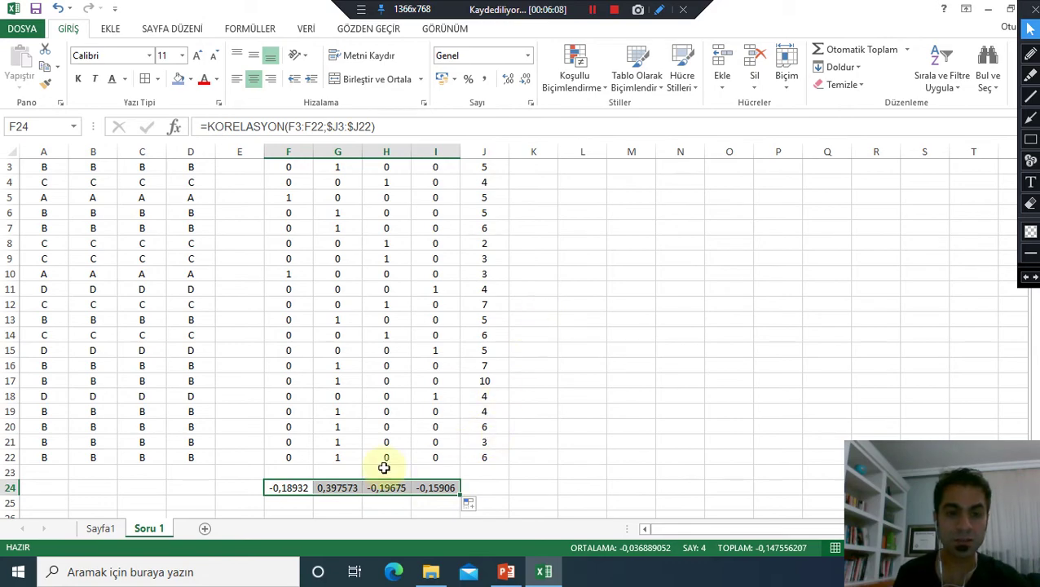
pyautogui.click(115, 529)
pyautogui.scroll(-1, 477, 406)
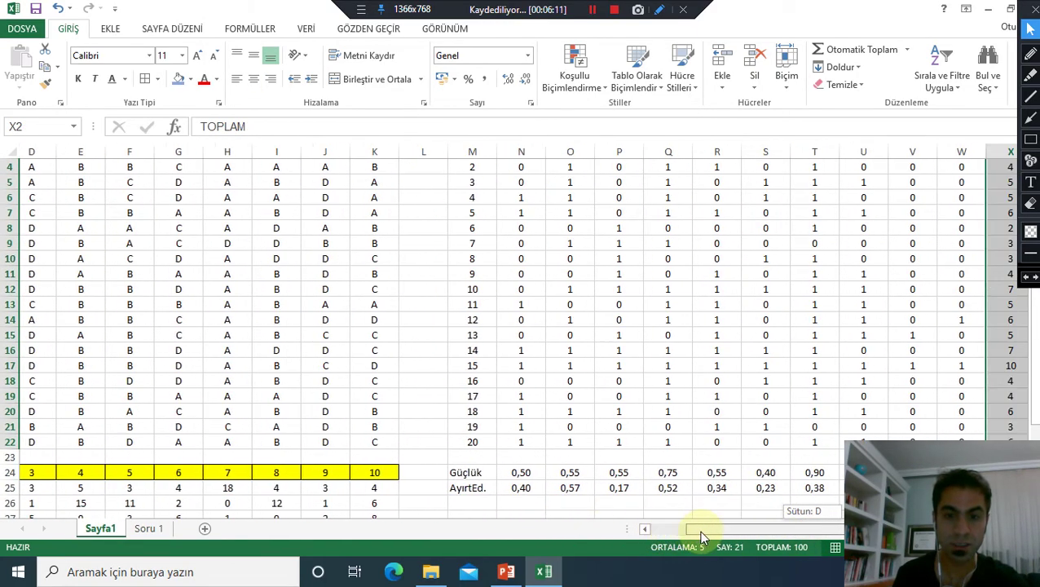
pyautogui.moveTo(809, 531); pyautogui.dragTo(708, 534)
pyautogui.scroll(1, 665, 440)
pyautogui.click(436, 167)
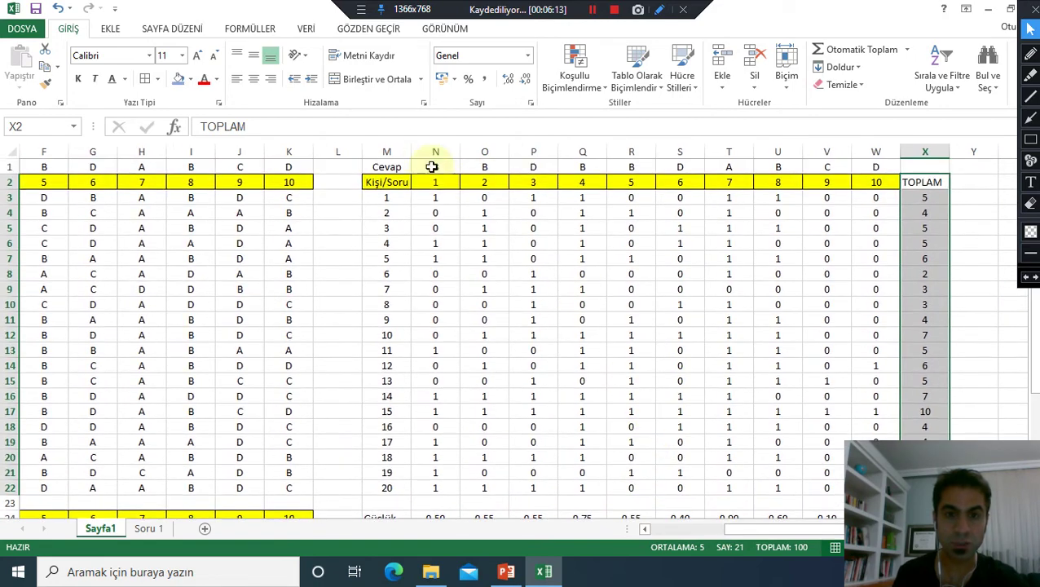
pyautogui.scroll(-2, 448, 249)
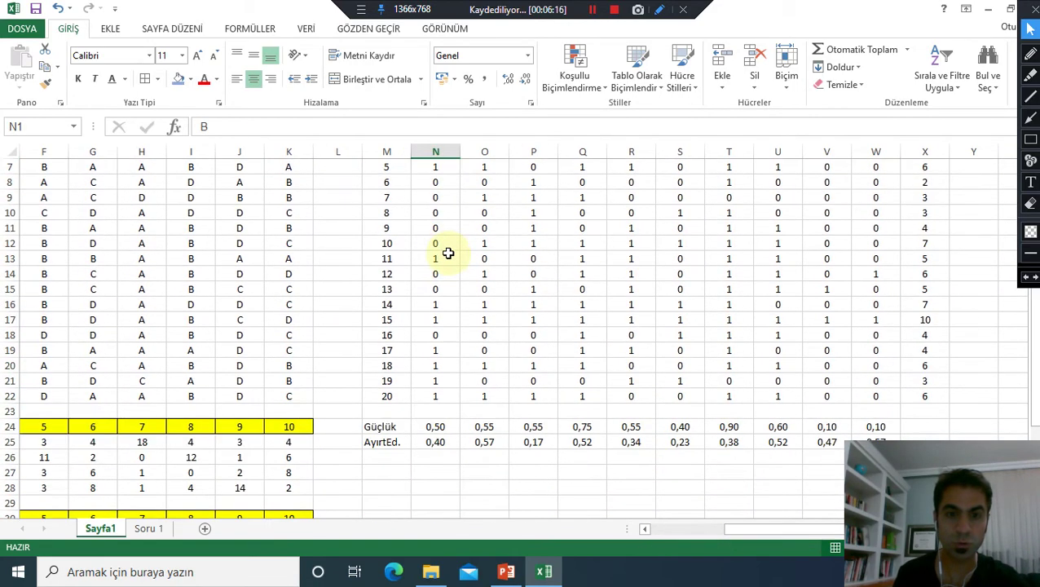
pyautogui.scroll(-1, 448, 295)
pyautogui.click(443, 400)
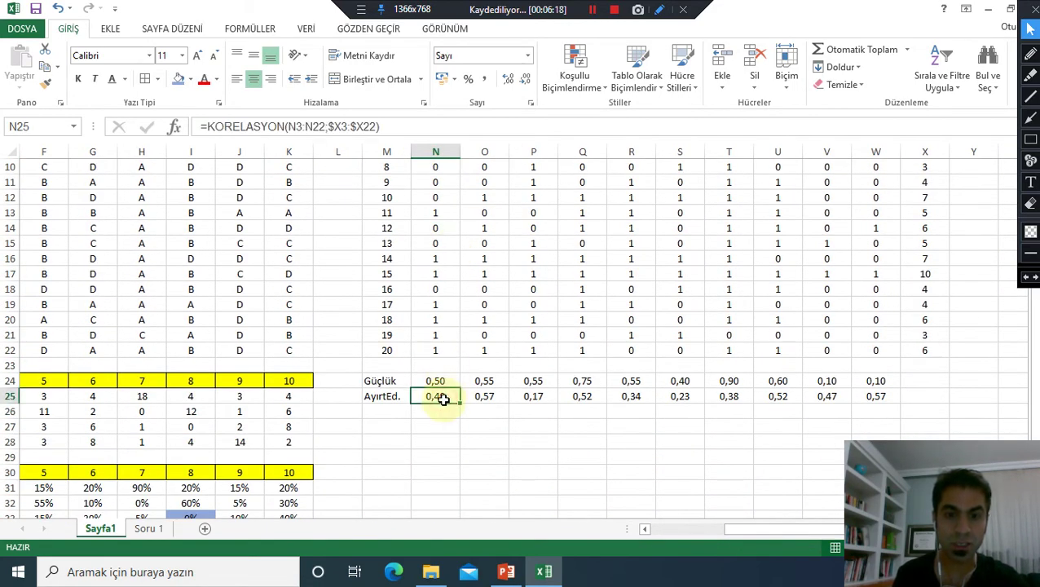
pyautogui.moveTo(443, 383); pyautogui.dragTo(441, 396)
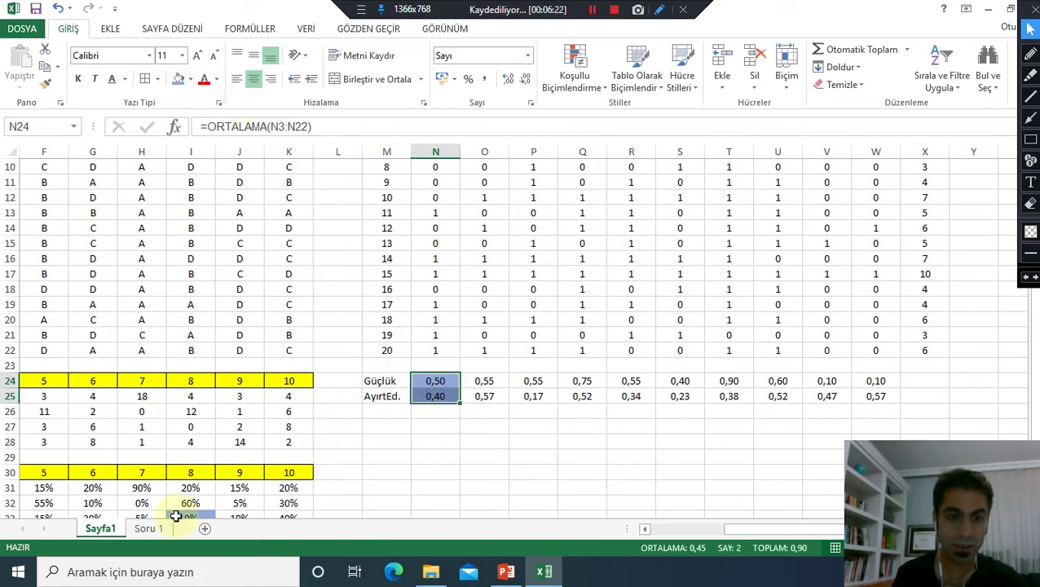
pyautogui.click(150, 530)
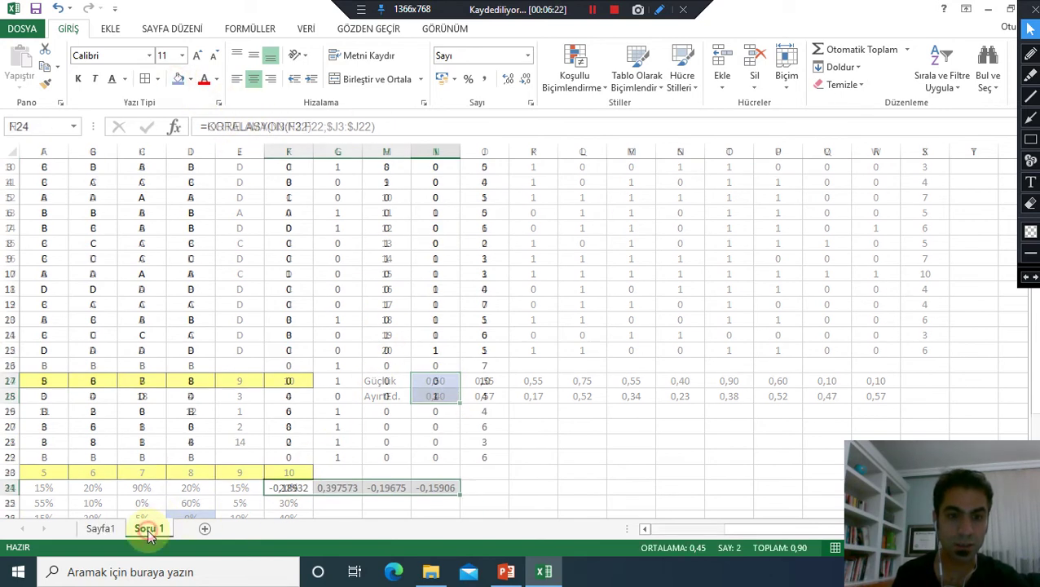
# - Format the F24:I24 correlations as Number with two decimals (-0,19, 0,40, -0,20, -0,16)
pyautogui.click(347, 487)
pyautogui.rightClick(347, 488)
pyautogui.click(290, 488)
pyautogui.moveTo(291, 487); pyautogui.dragTo(433, 489)
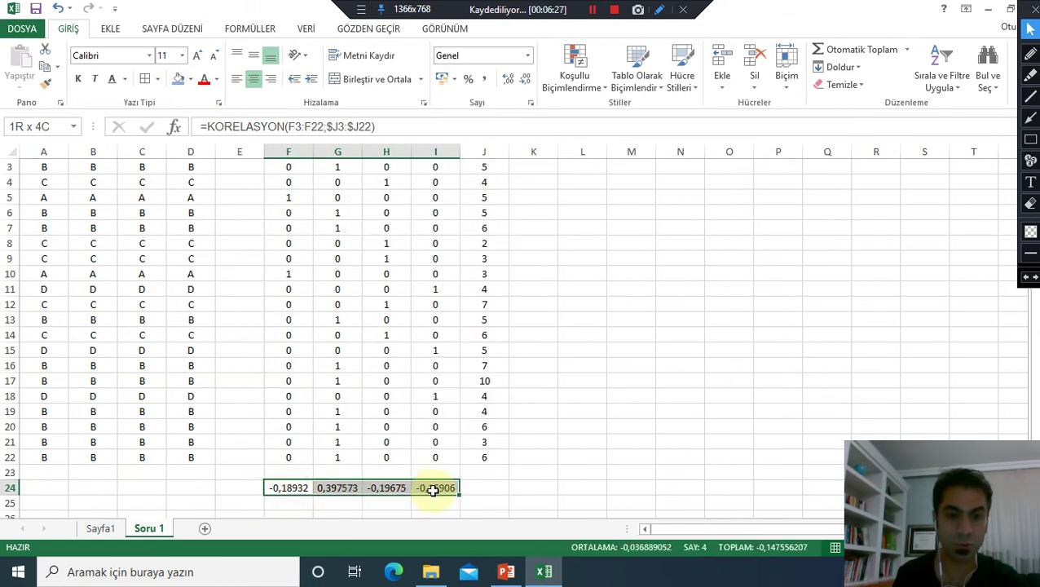
pyautogui.rightClick(388, 488)
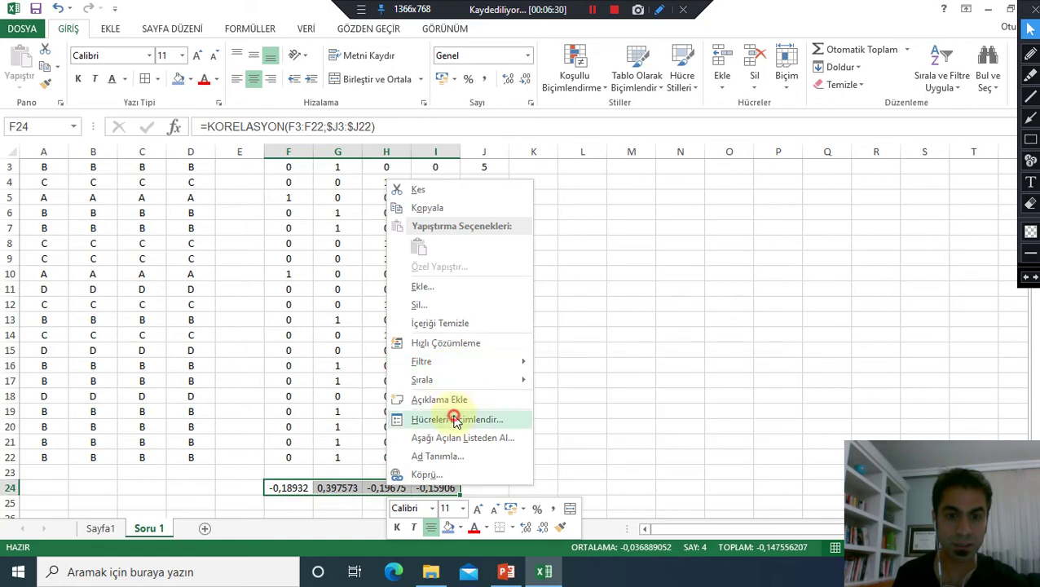
pyautogui.click(455, 419)
pyautogui.click(287, 280)
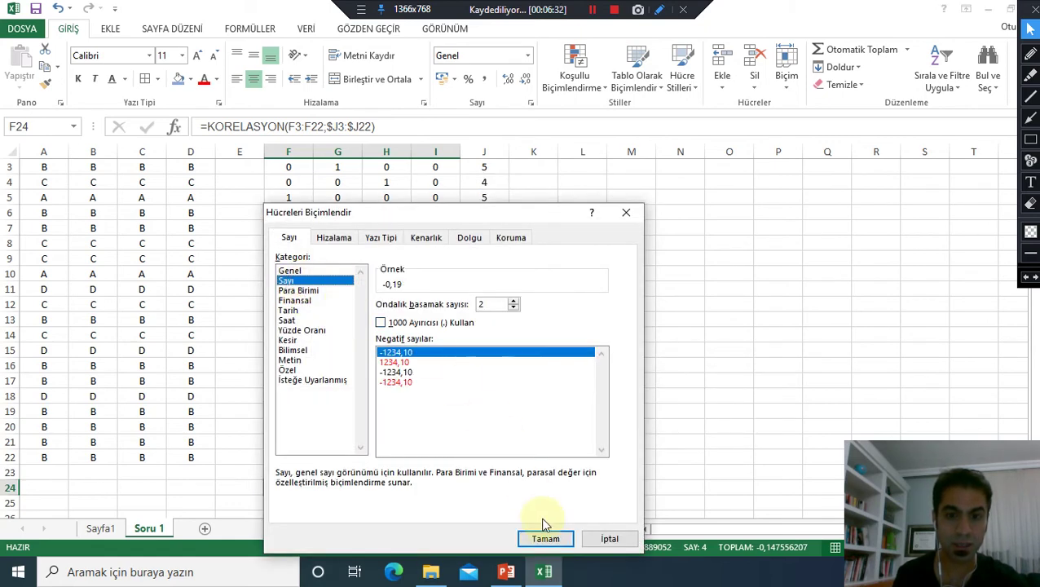
pyautogui.click(544, 538)
# - Give the 0,40 value in G24 a light-blue fill
pyautogui.click(332, 481)
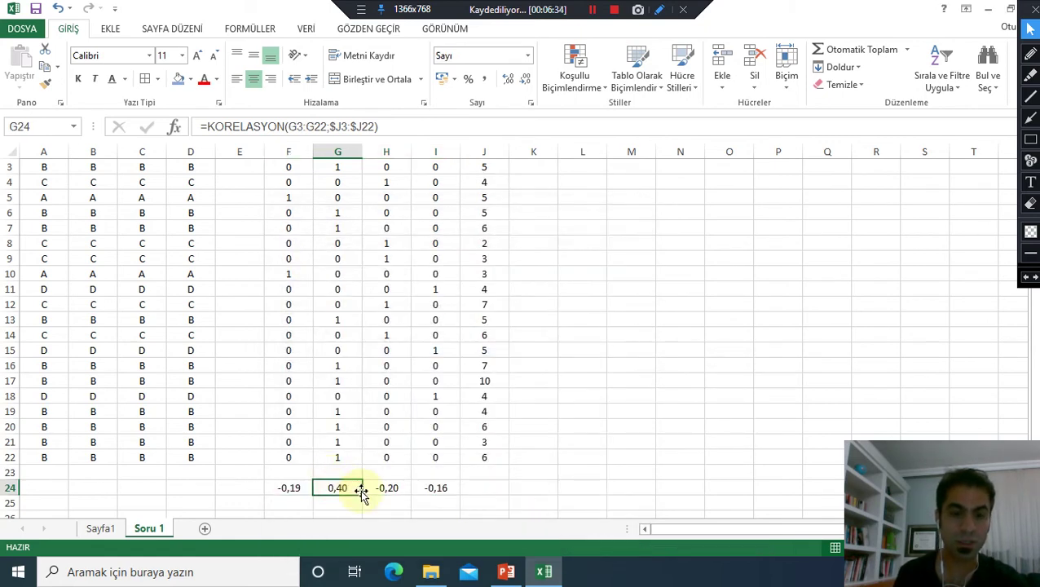
pyautogui.click(177, 78)
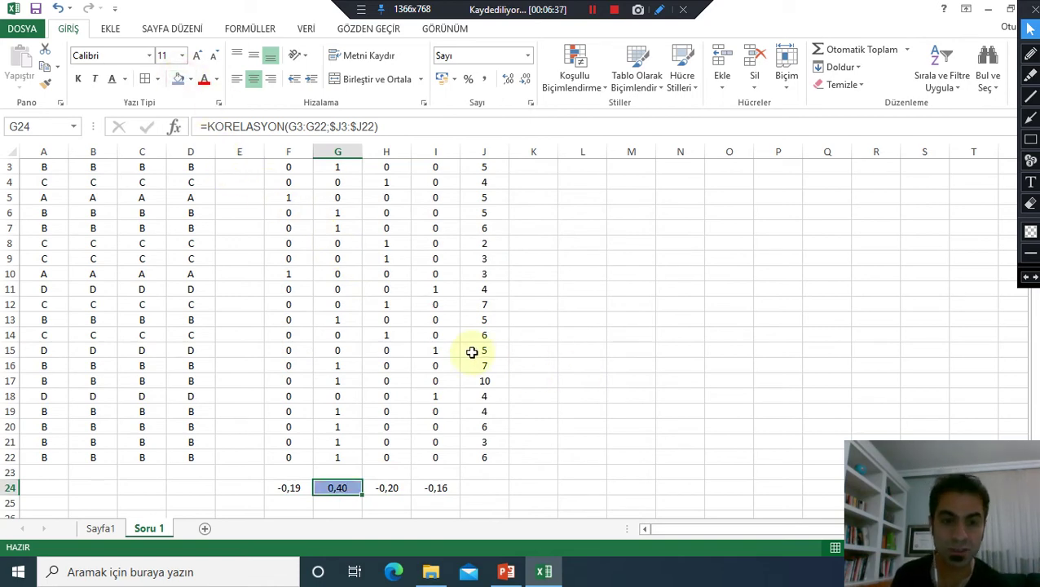
pyautogui.scroll(-1, 450, 363)
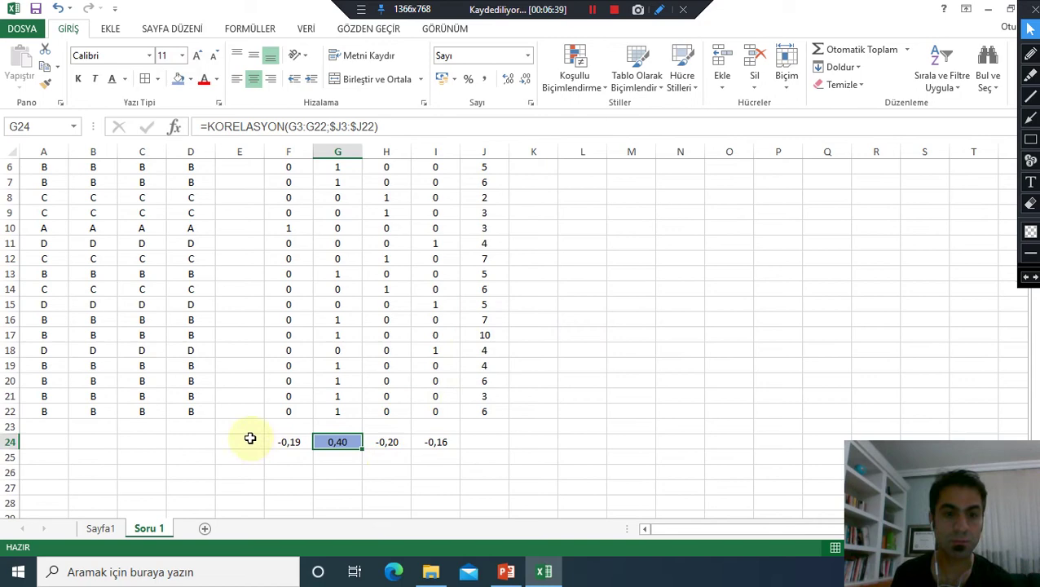
# - Label E24 'ayırt' and enter =ORTALAMA(F3:F22) in F26
pyautogui.click(249, 440)
pyautogui.write('ayırt')
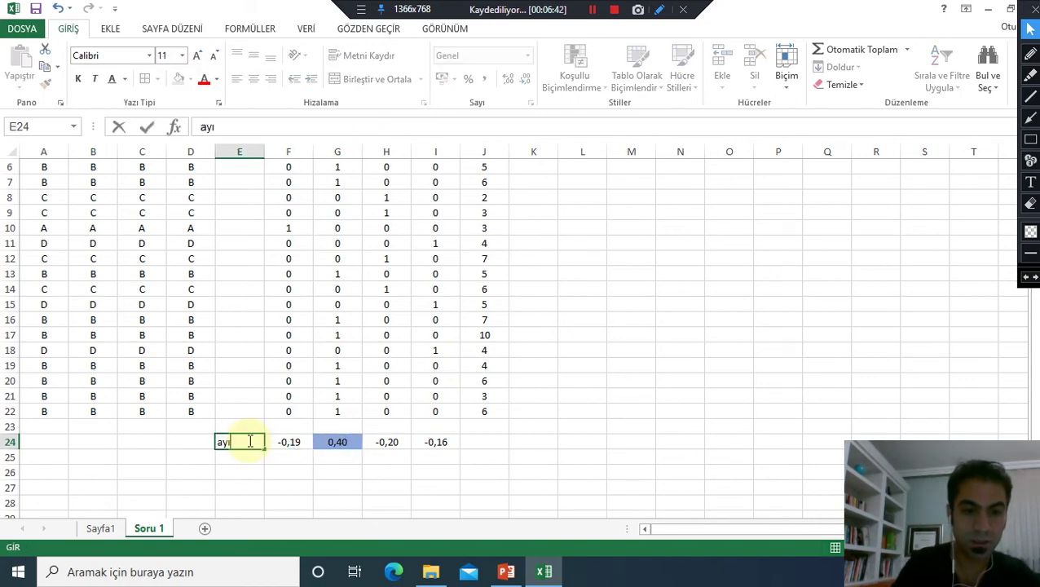
pyautogui.click(300, 470)
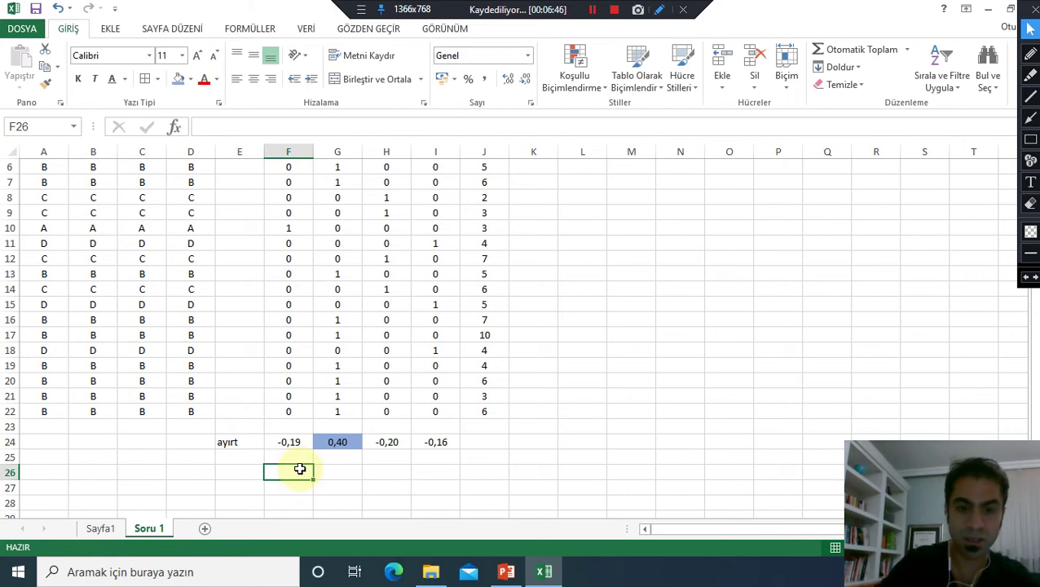
pyautogui.write('=ort')
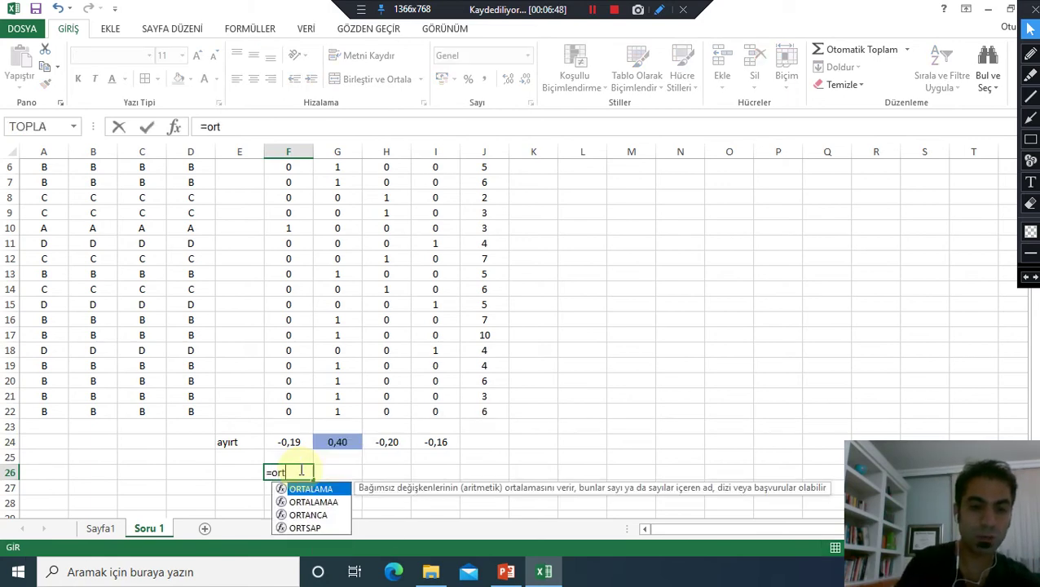
pyautogui.doubleClick(309, 488)
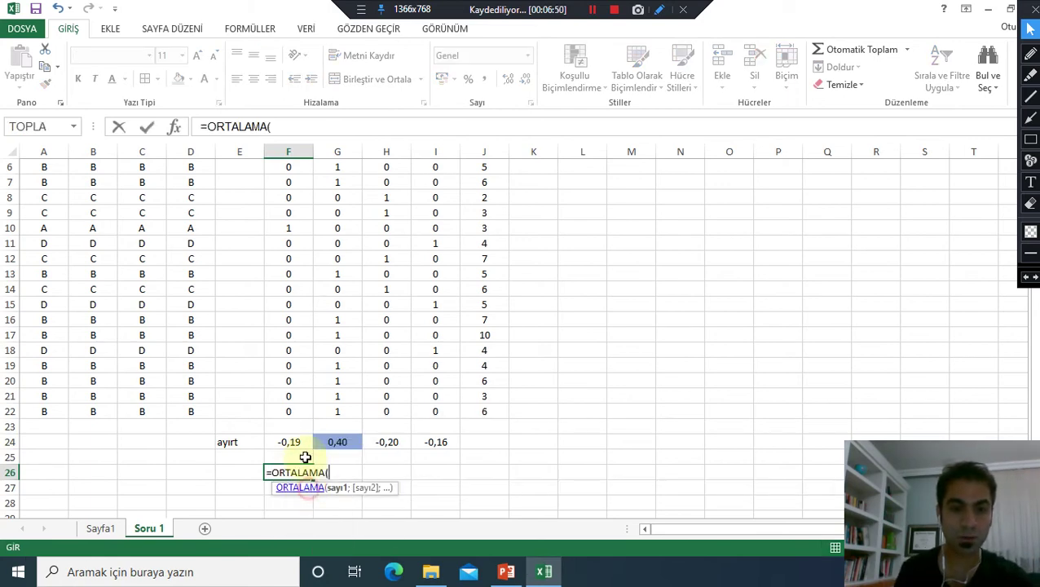
pyautogui.click(294, 412)
pyautogui.hotkey('ctrl', 'shift', 'Up')
pyautogui.hotkey('shift', 'Down')
pyautogui.hotkey('shift', 'Down')
pyautogui.press('Return')
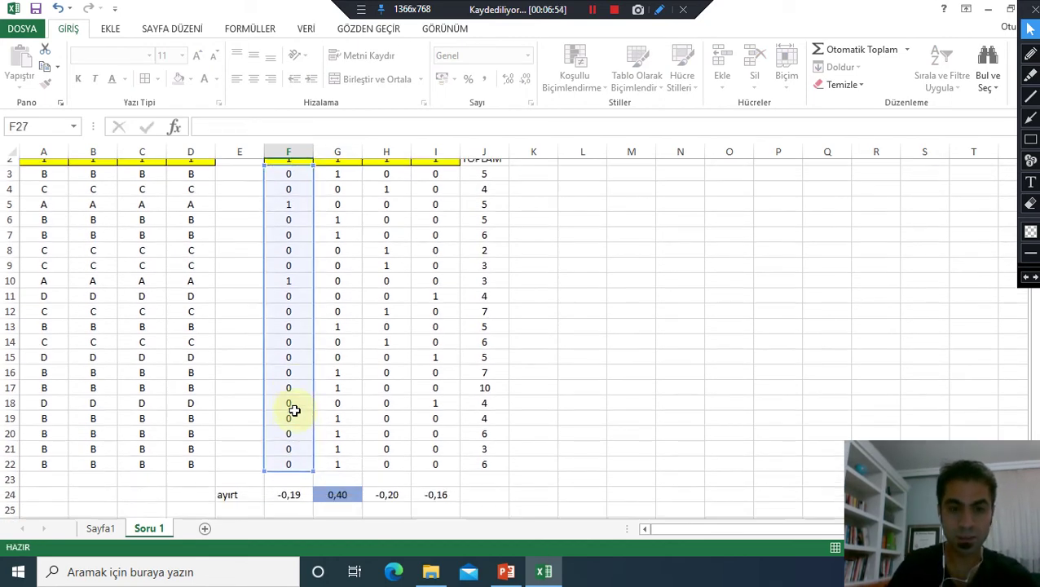
# - Fill the average across to I26 and format F26:I26 as Number with two decimals
pyautogui.click(305, 492)
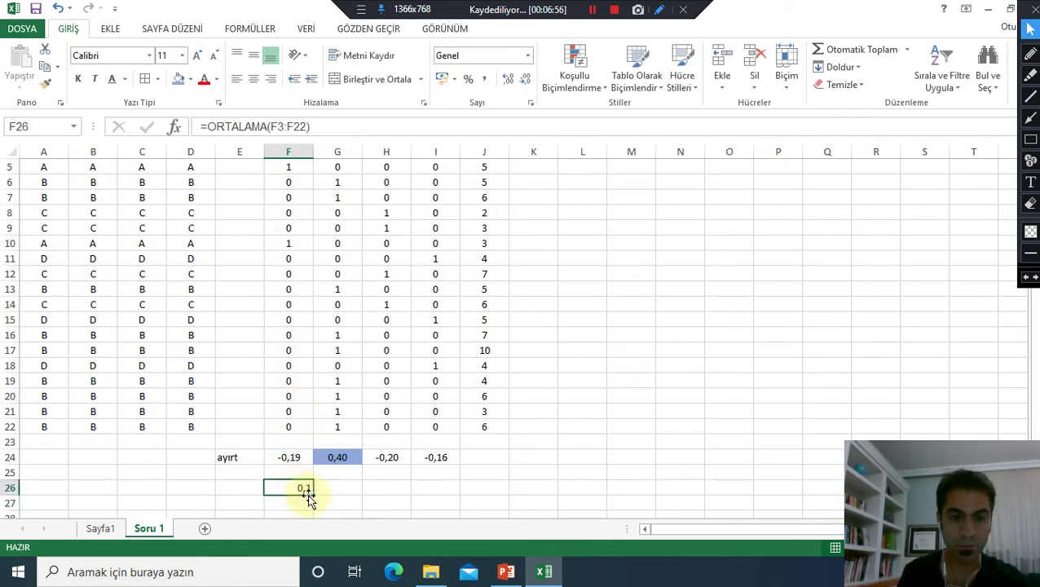
pyautogui.moveTo(311, 495); pyautogui.dragTo(447, 496)
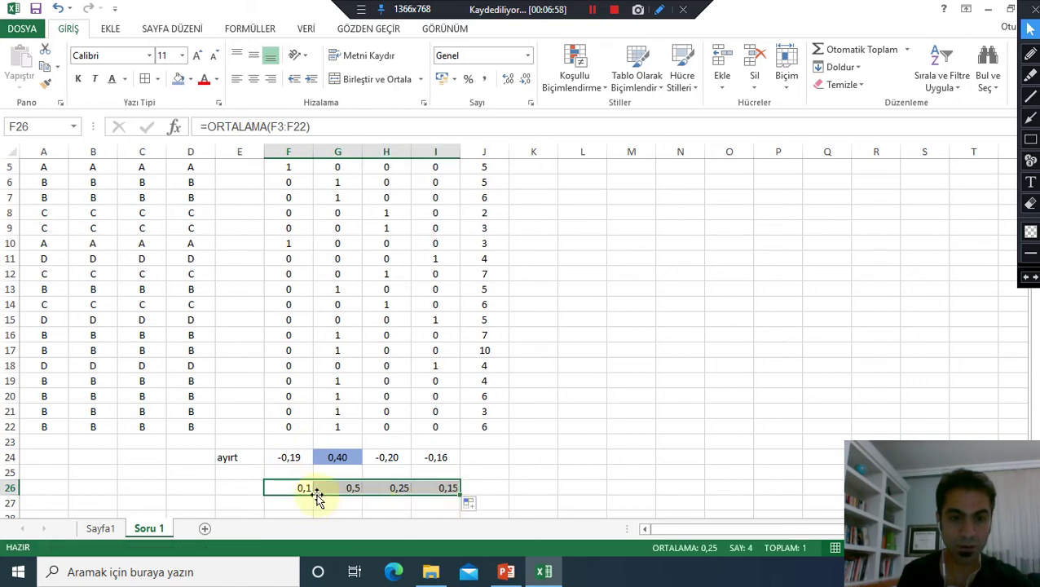
pyautogui.moveTo(289, 487); pyautogui.dragTo(444, 489)
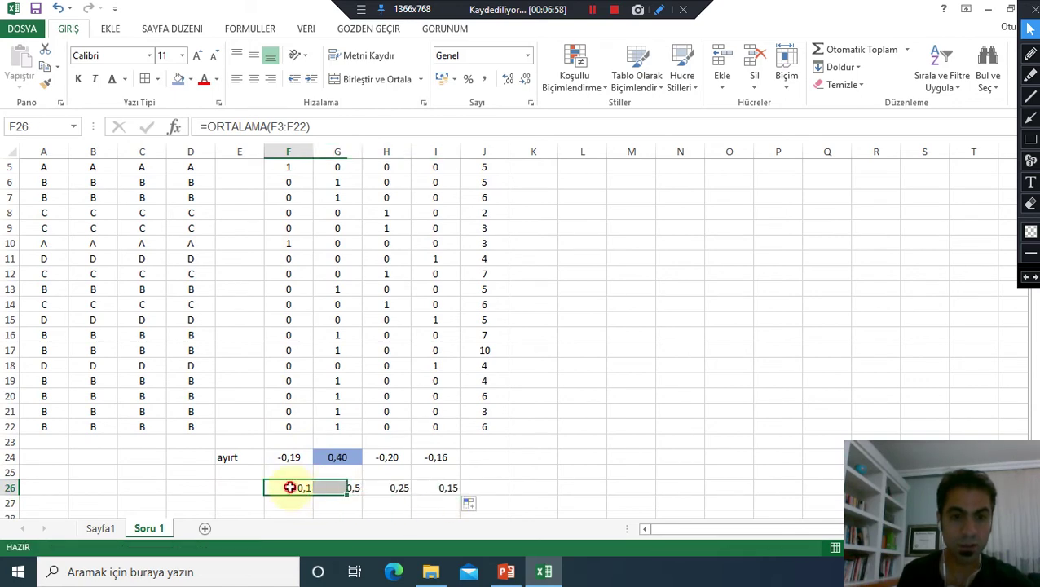
pyautogui.rightClick(409, 494)
pyautogui.click(432, 422)
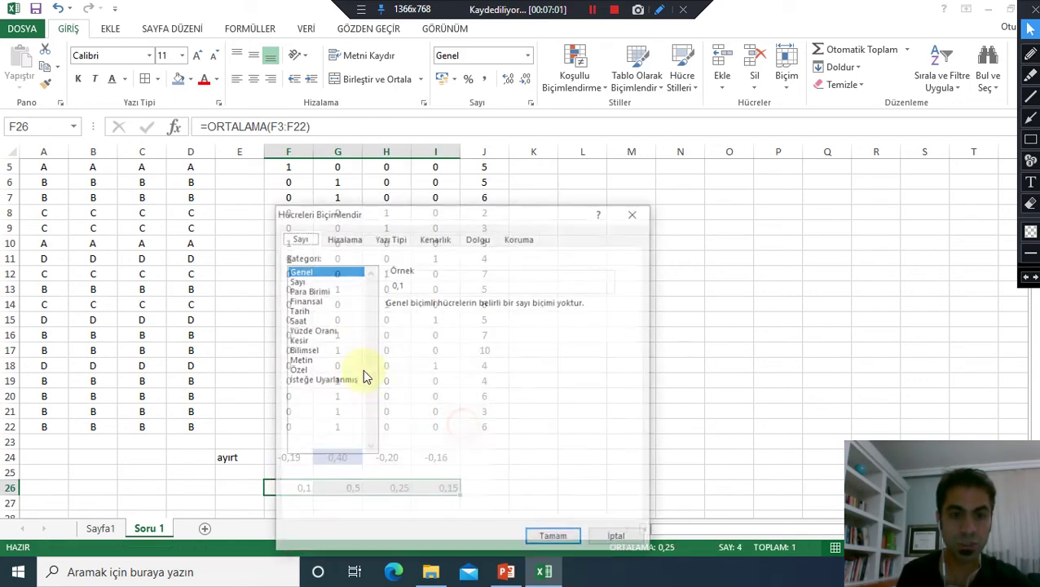
pyautogui.click(298, 280)
pyautogui.click(548, 537)
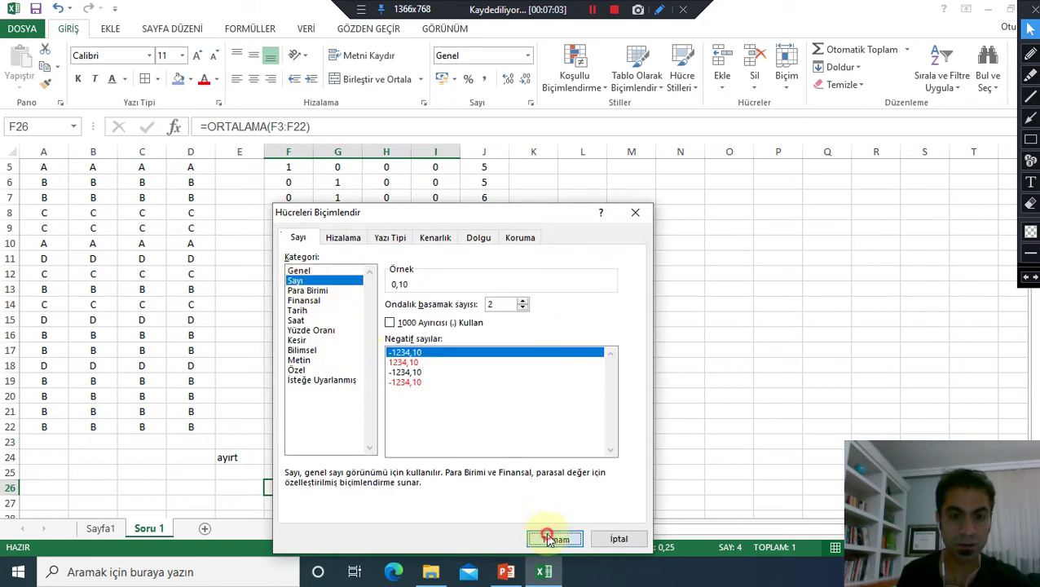
# - Label row 26 'güçlük' in E26
pyautogui.click(245, 489)
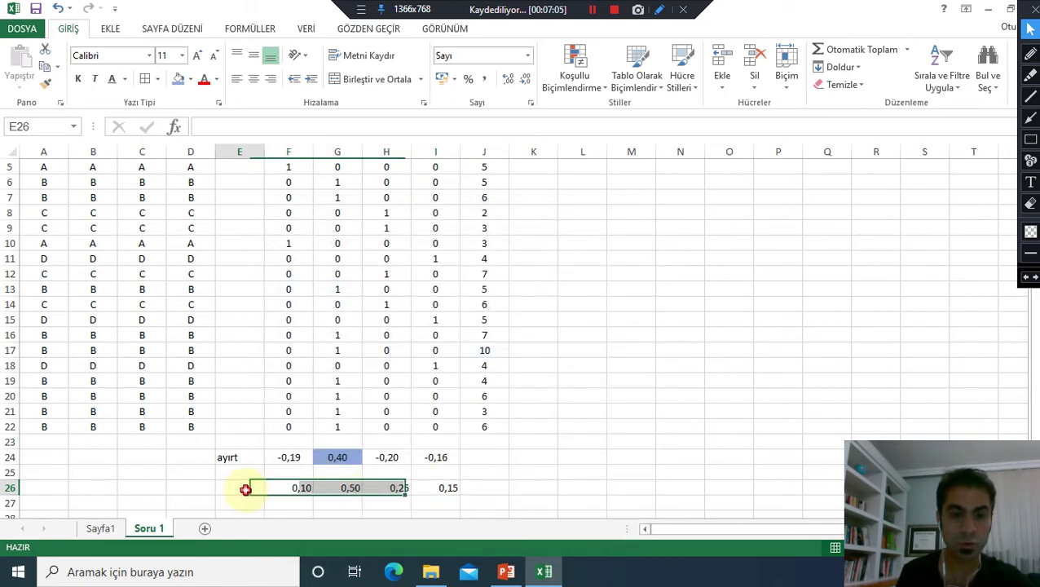
pyautogui.write('güçl')
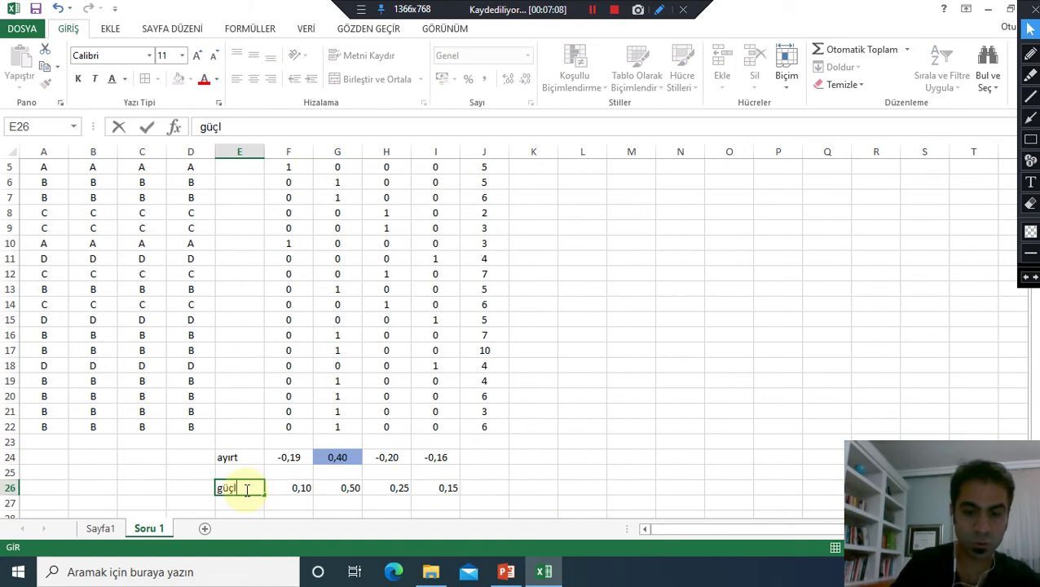
pyautogui.click(533, 457)
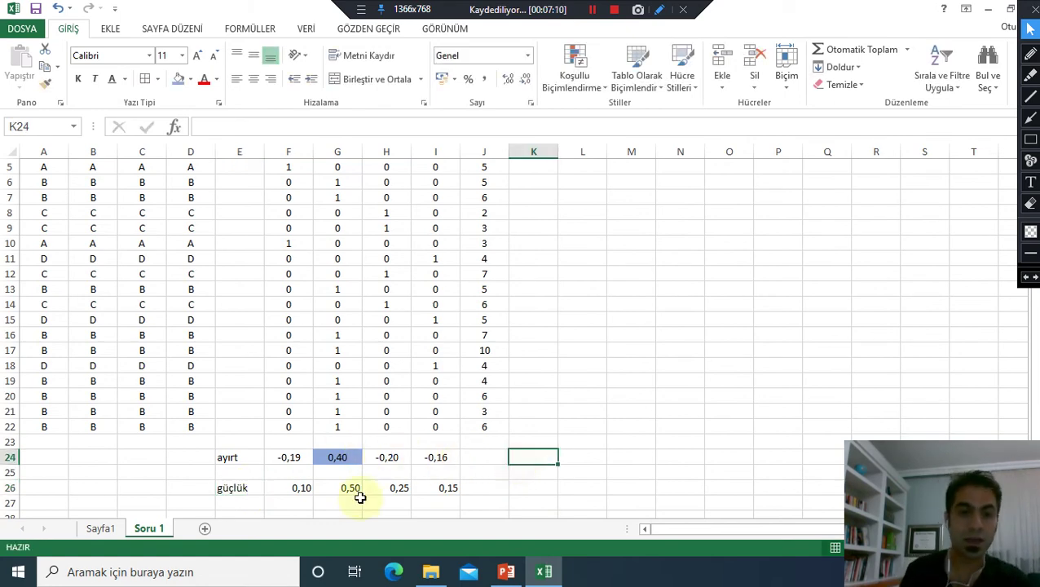
pyautogui.click(302, 489)
pyautogui.moveTo(302, 488); pyautogui.dragTo(448, 488)
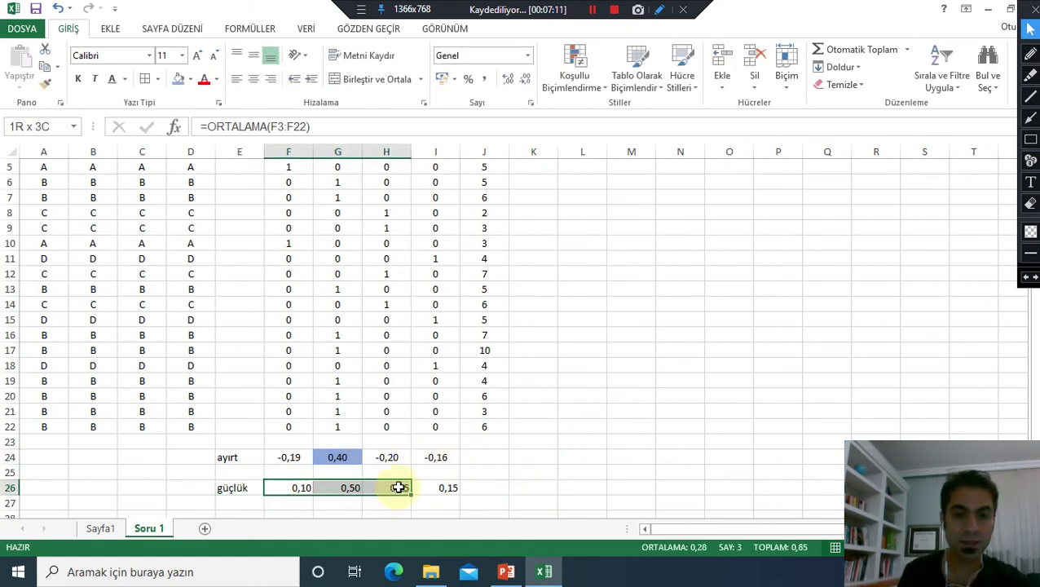
pyautogui.click(100, 528)
pyautogui.scroll(-2, 392, 487)
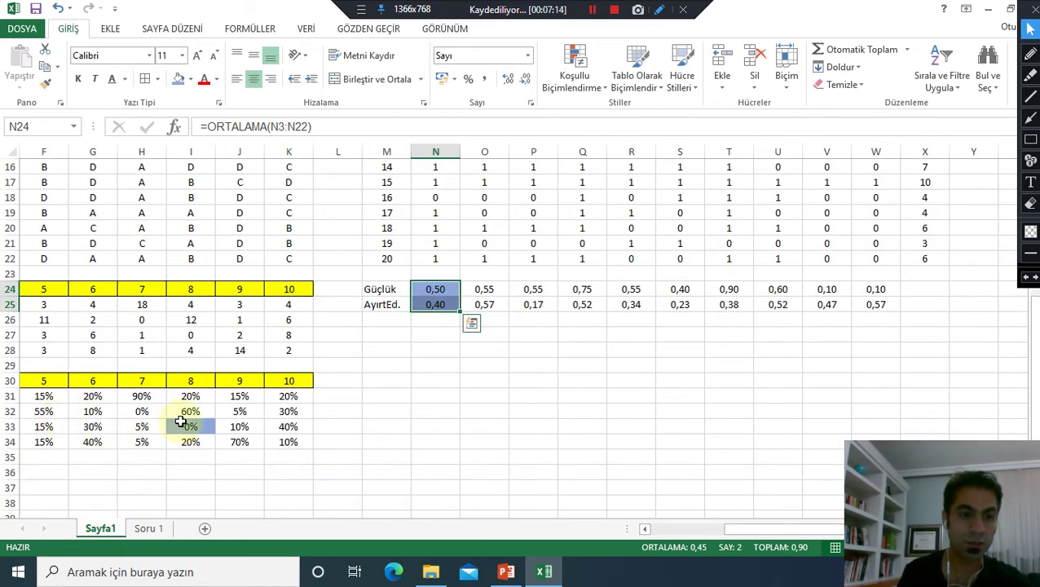
pyautogui.moveTo(707, 530); pyautogui.dragTo(652, 530)
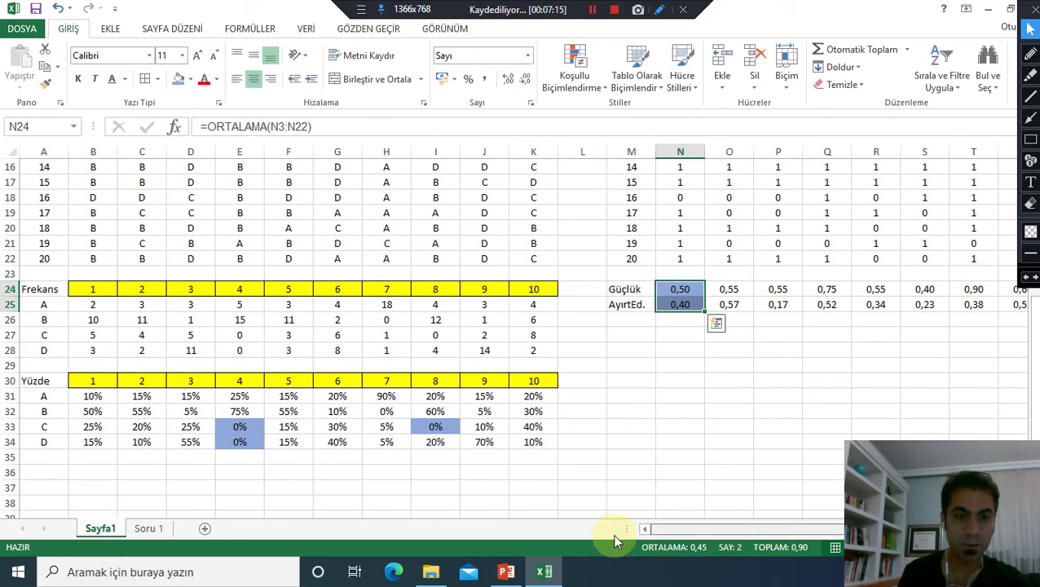
pyautogui.click(98, 398)
pyautogui.moveTo(101, 400); pyautogui.dragTo(95, 441)
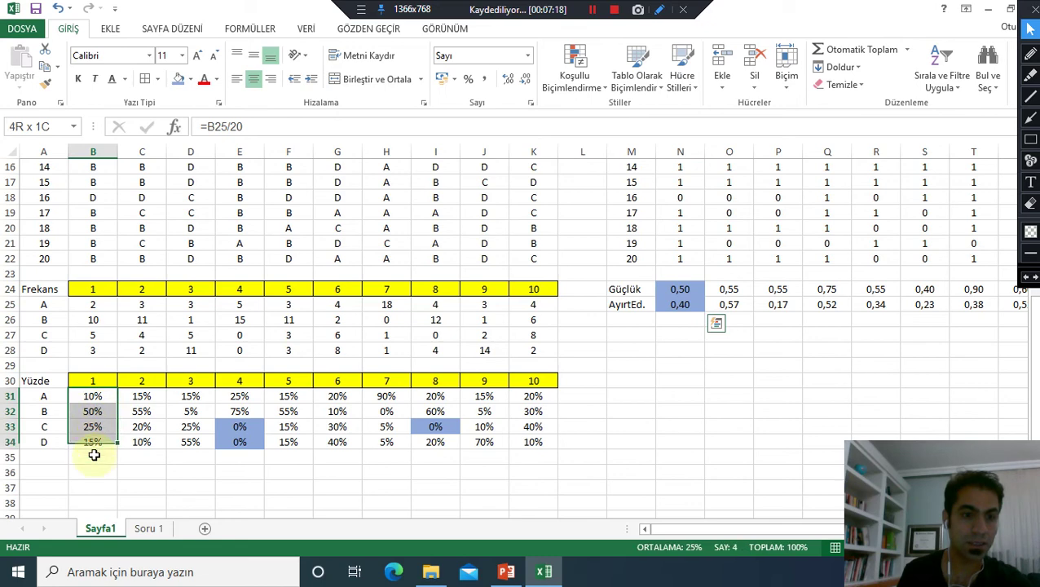
pyautogui.click(150, 529)
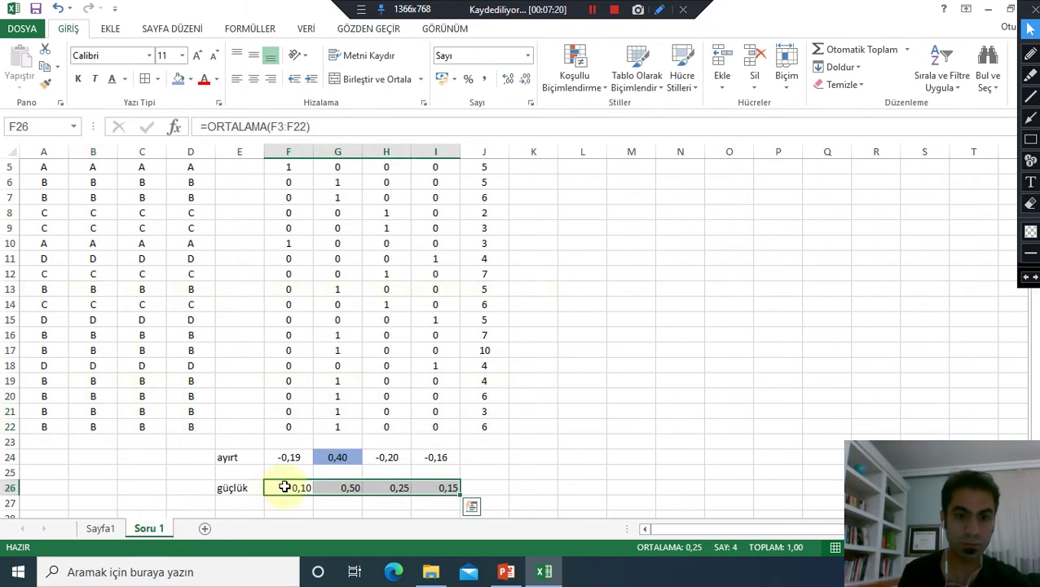
pyautogui.click(287, 488)
pyautogui.click(341, 488)
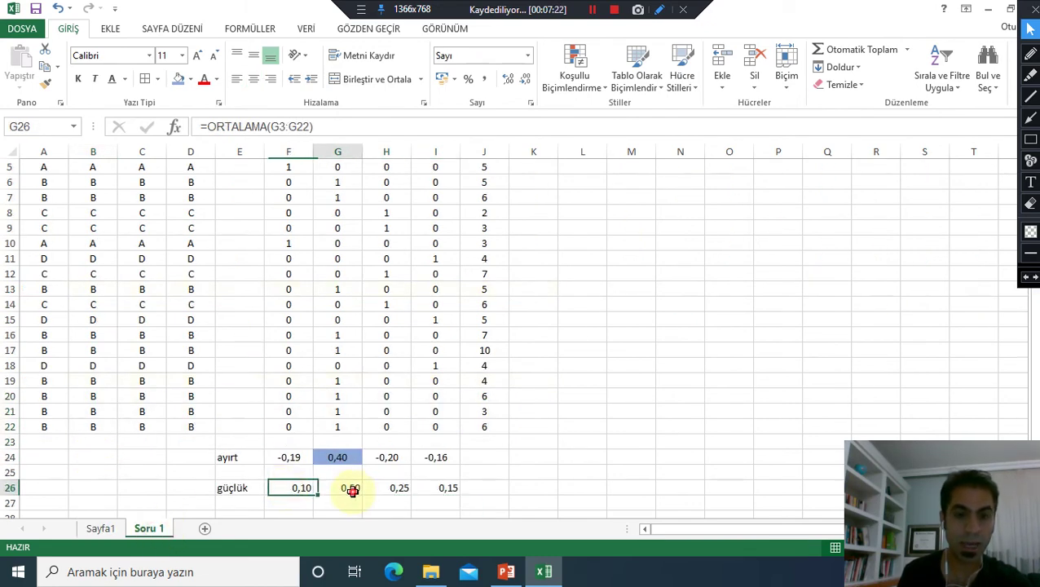
pyautogui.click(392, 484)
pyautogui.click(471, 487)
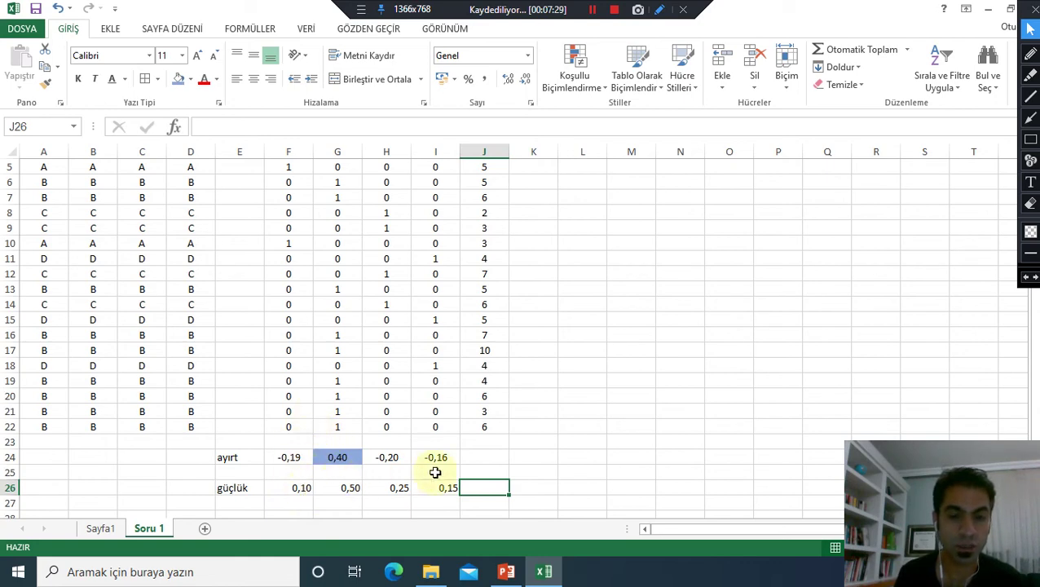
pyautogui.click(349, 460)
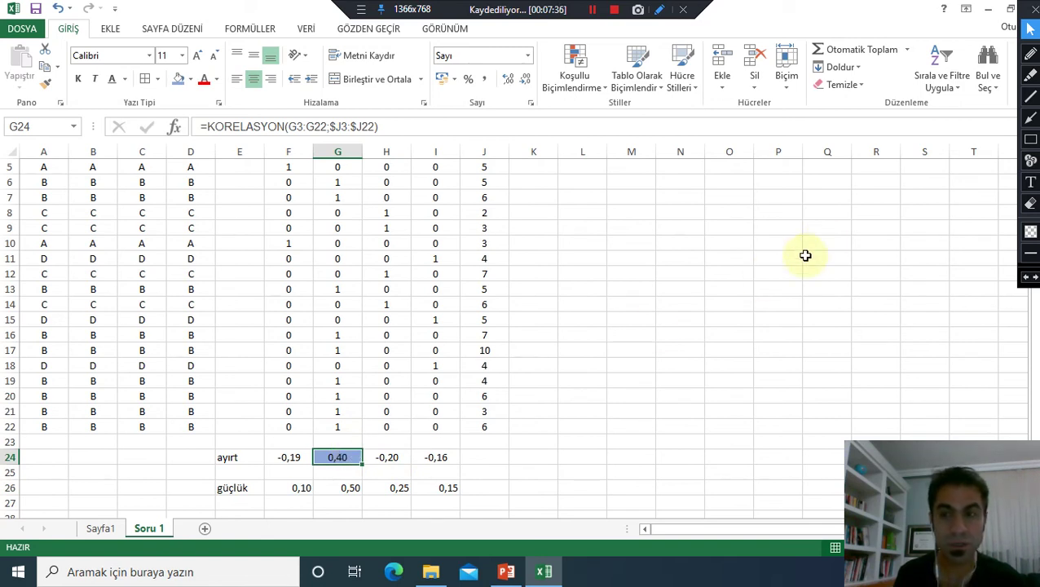
# - Draw red arrows pointing at -0,19 in F24, -0,20 in H24 and -0,16 in I24
pyautogui.click(1031, 118)
pyautogui.moveTo(337, 392); pyautogui.dragTo(300, 441)
pyautogui.moveTo(412, 401); pyautogui.dragTo(390, 438)
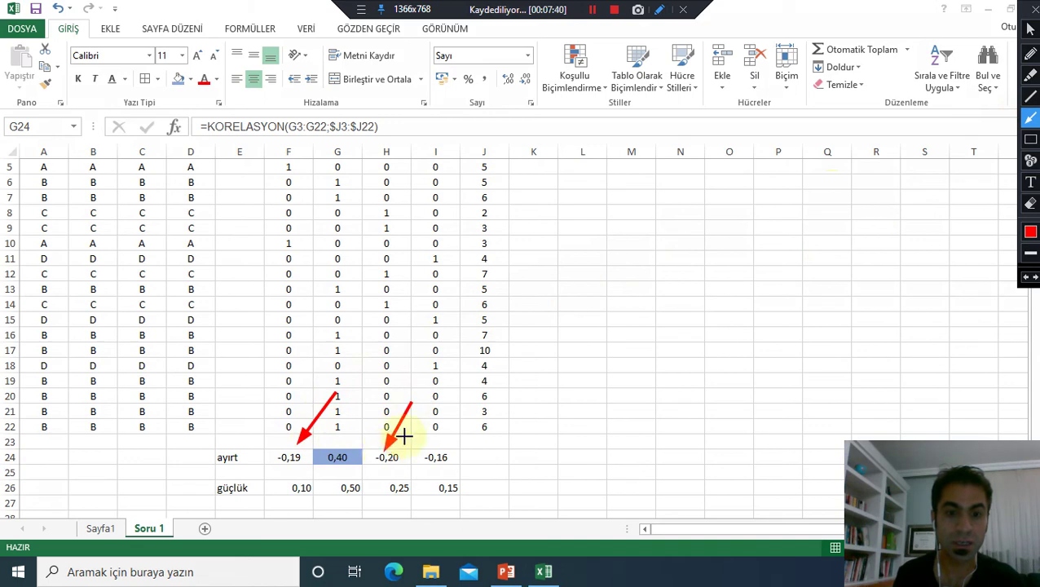
pyautogui.moveTo(463, 401); pyautogui.dragTo(438, 445)
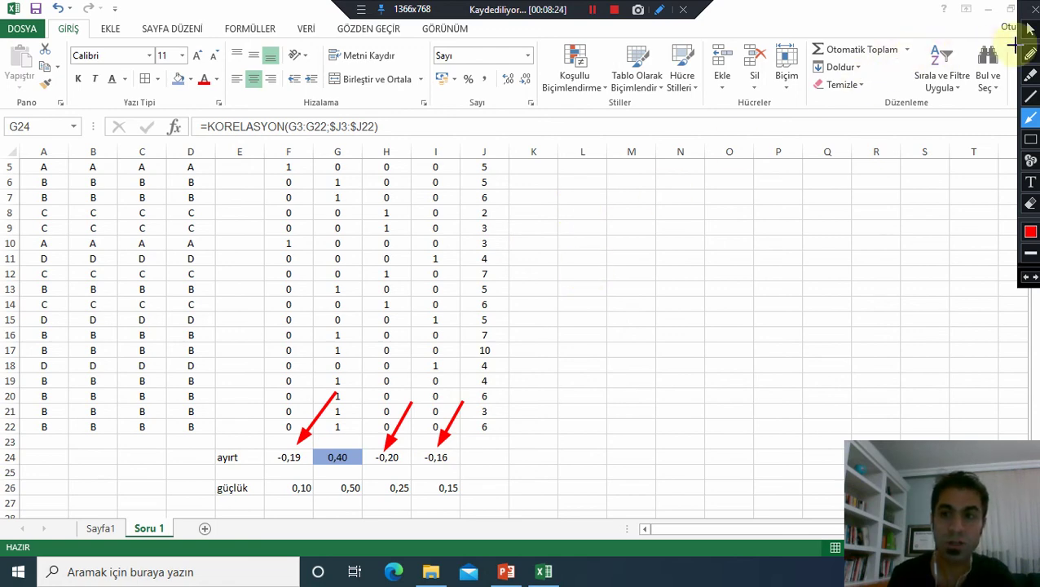
pyautogui.click(1030, 29)
pyautogui.scroll(2, 642, 340)
pyautogui.scroll(-1, 642, 341)
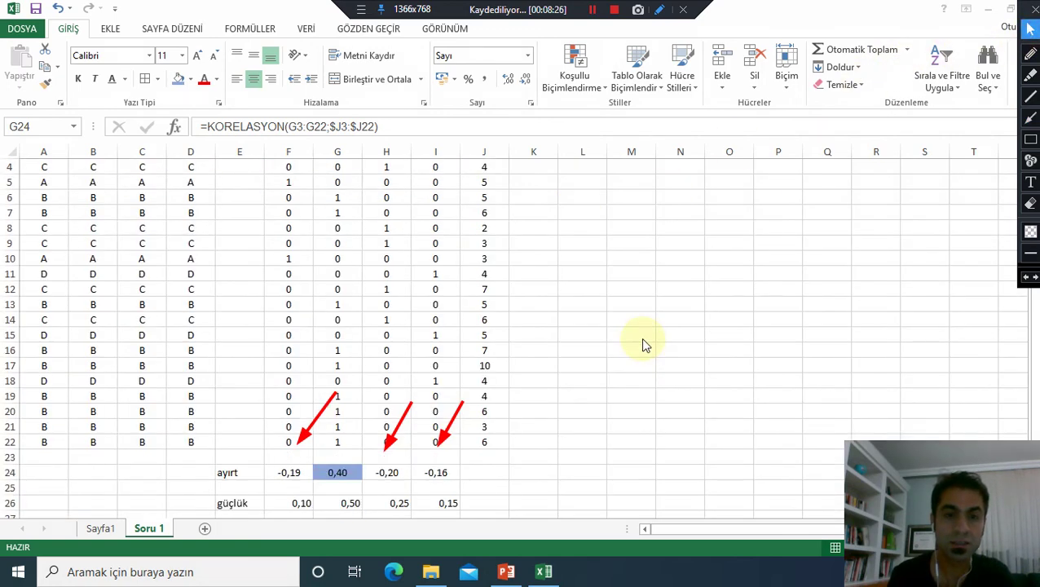
pyautogui.scroll(-1, 643, 341)
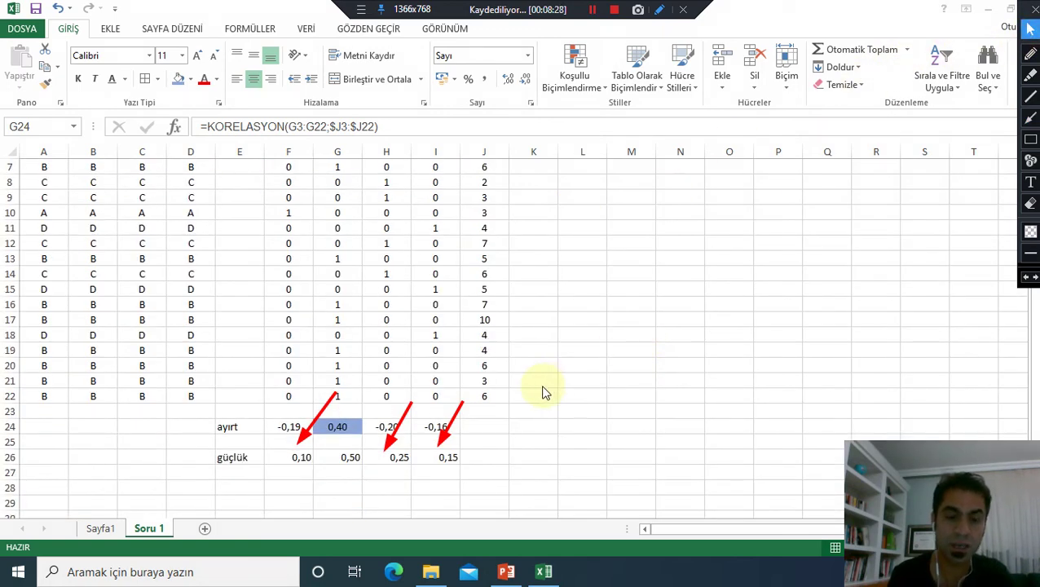